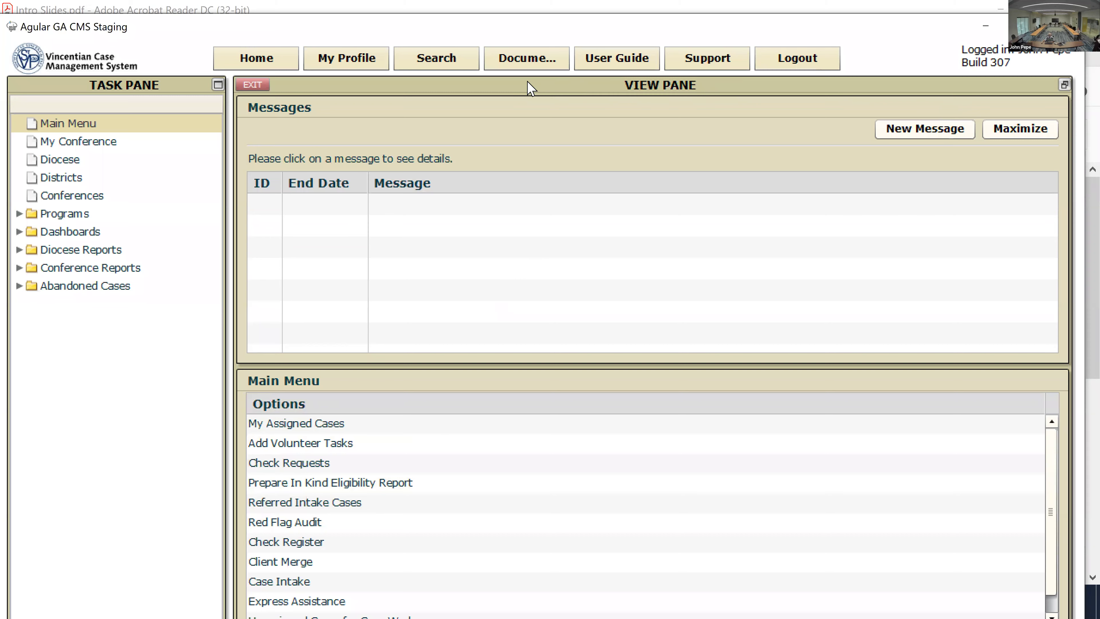
Step: Pick Clients under Items to Search For to bring up the blank Clients search form
drag(863, 36, 872, 79)
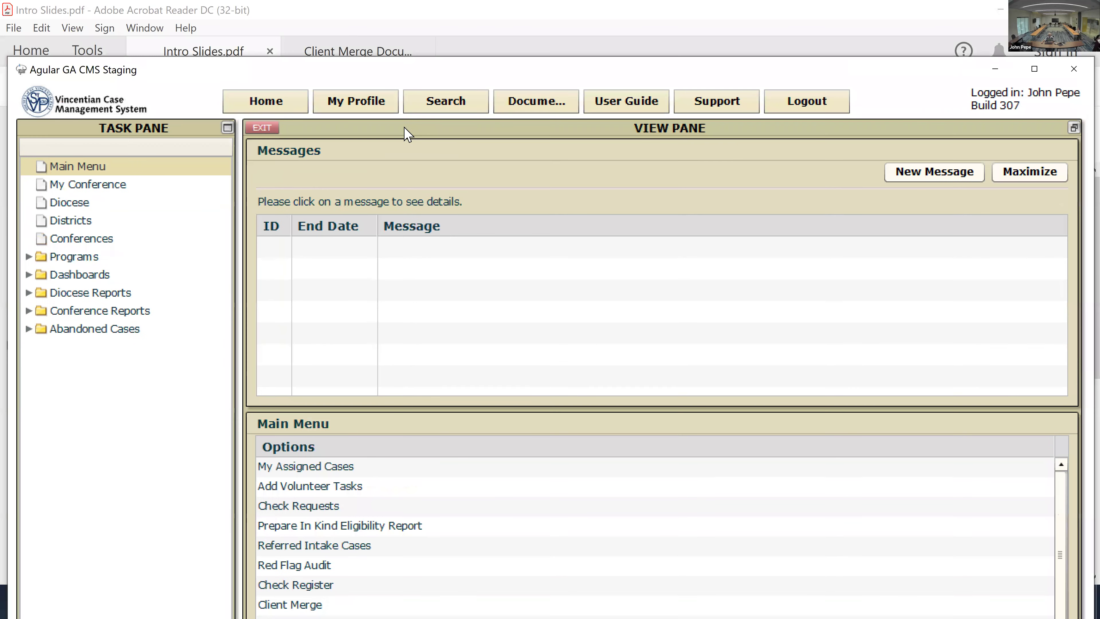
click(462, 100)
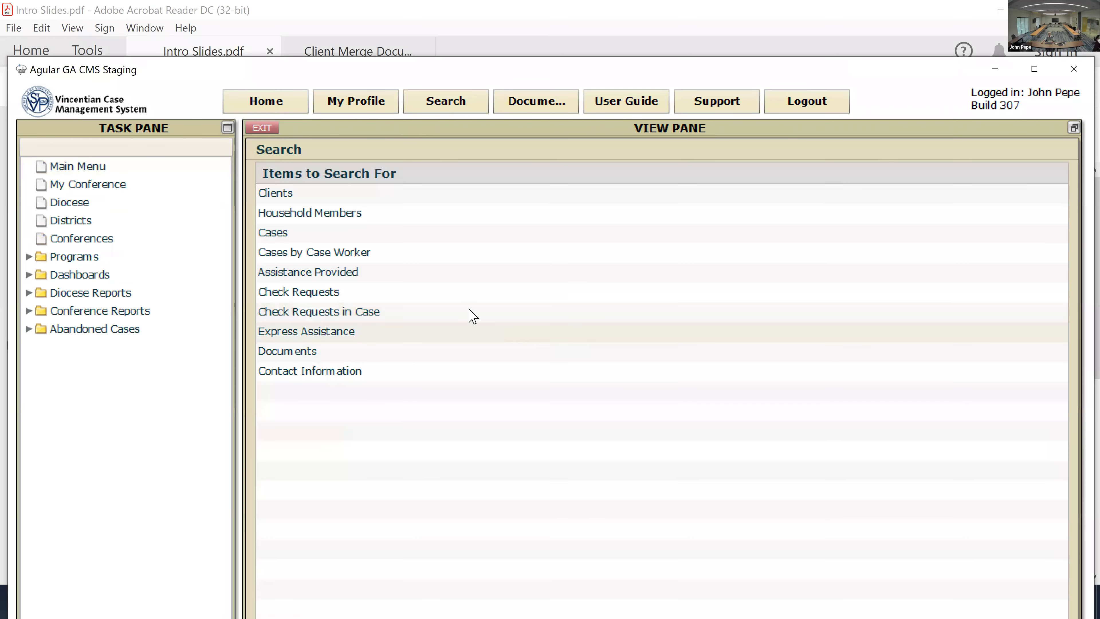
click(298, 194)
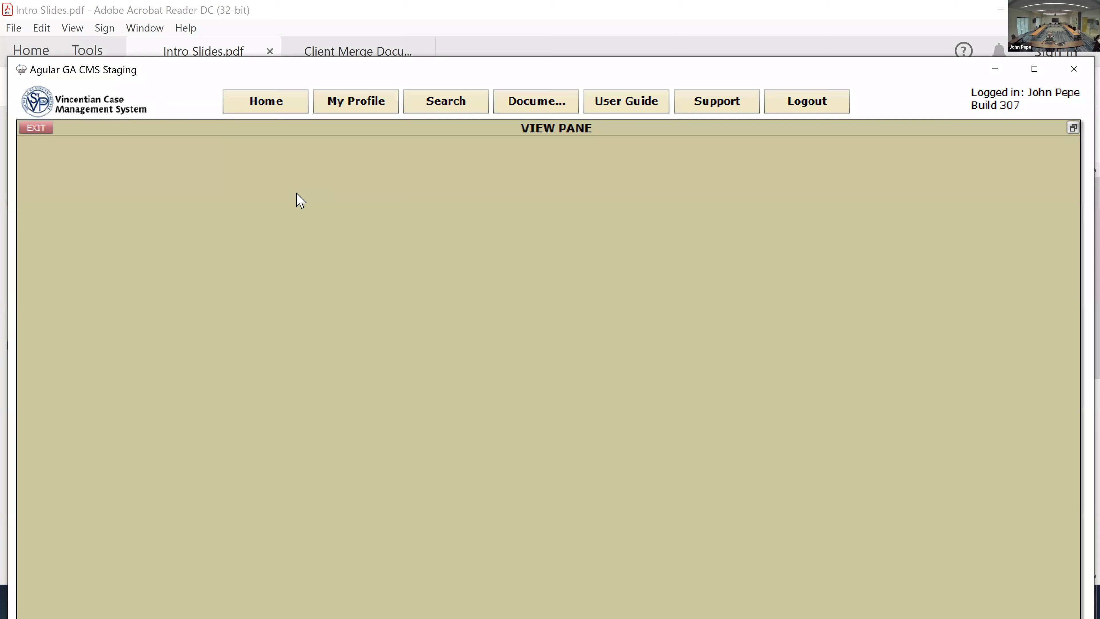
click(266, 241)
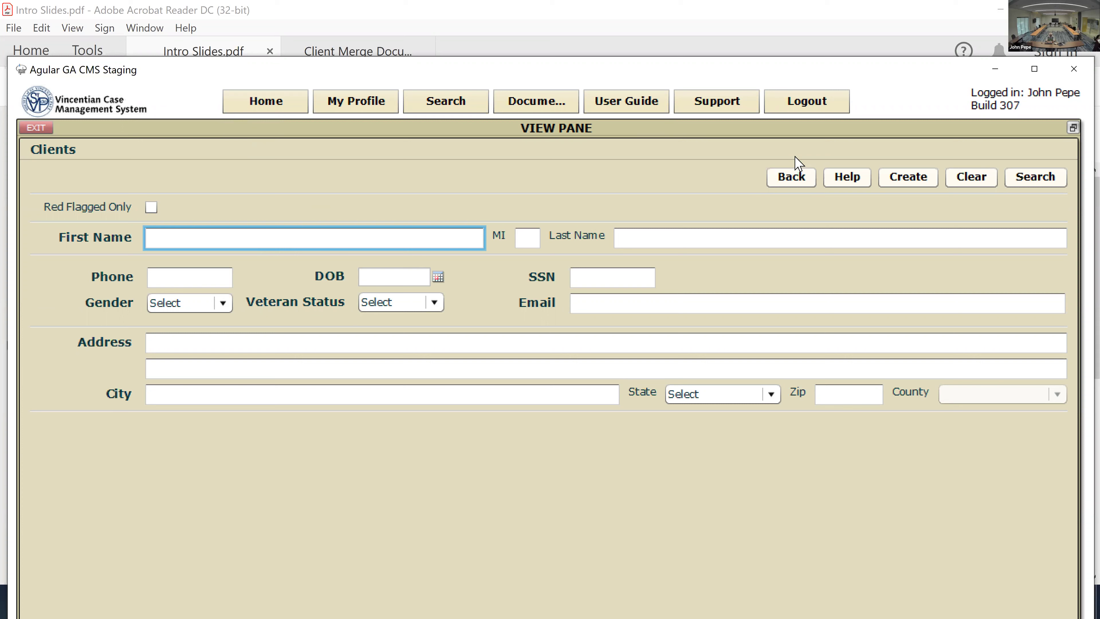
Step: Search clients using the client's first name, partial last name and birth date
key(Tab)
key(Tab)
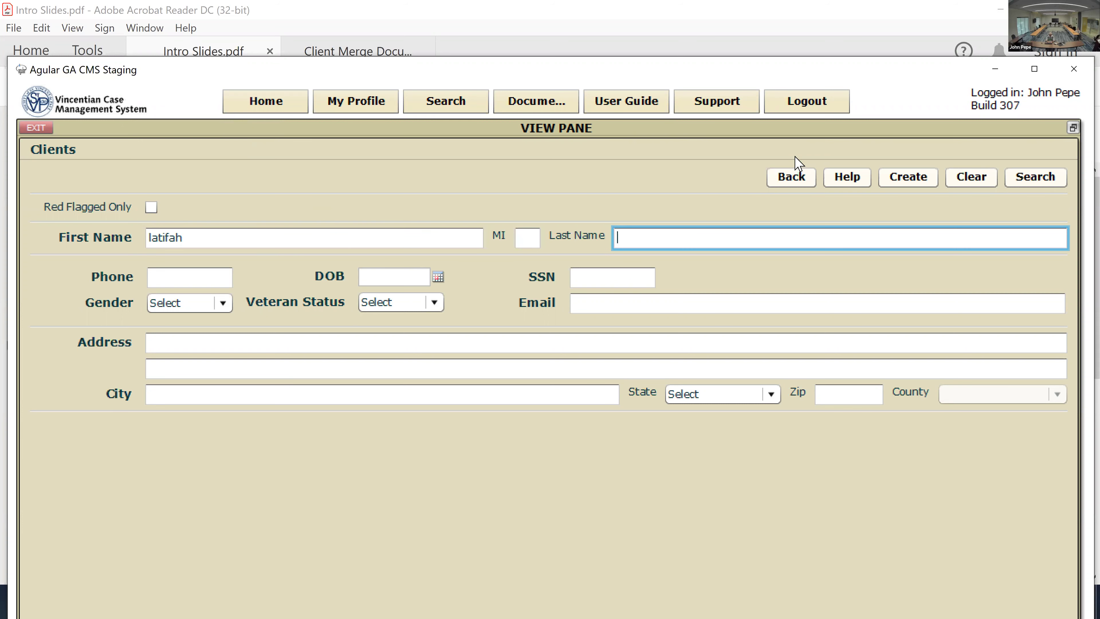
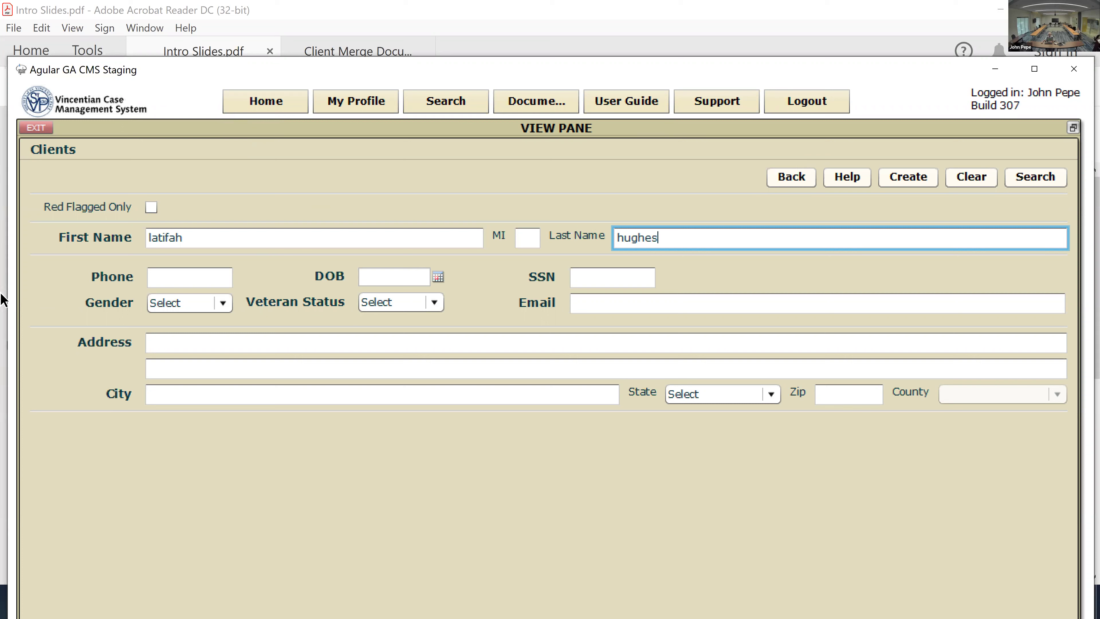
click(393, 276)
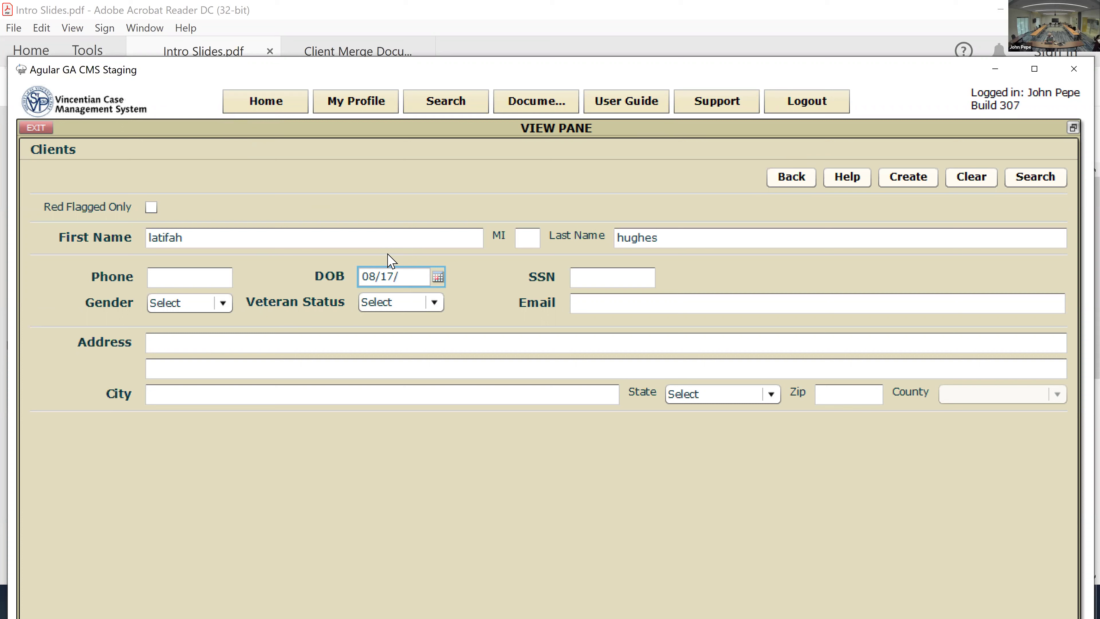
click(1052, 175)
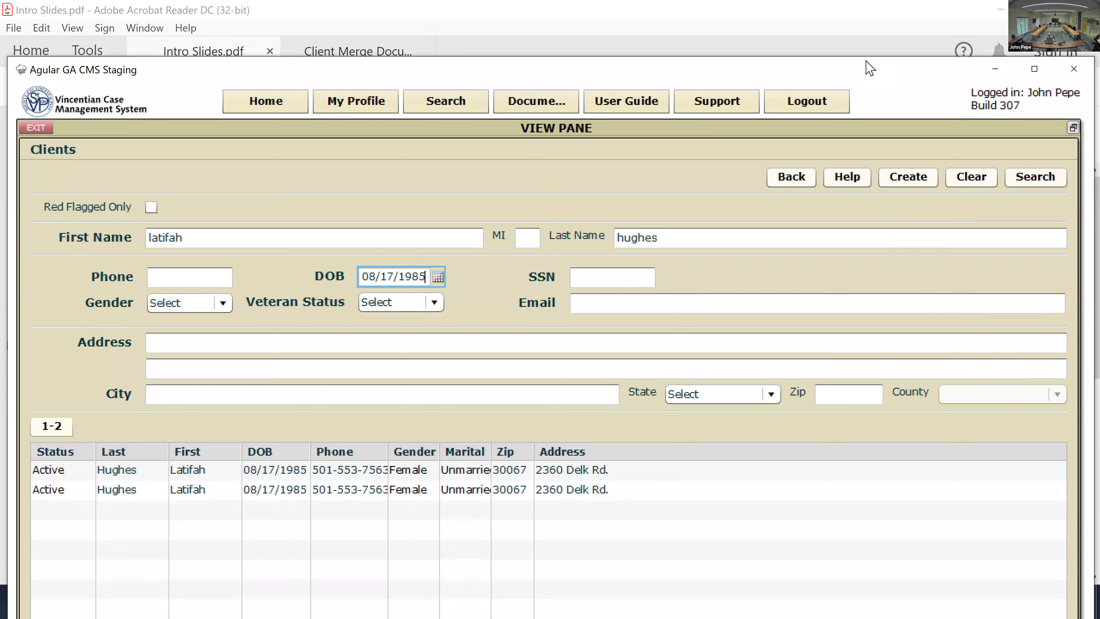
Step: Open the first matching record, review its four 2019 past assistance entries, and exit
drag(866, 62, 883, 27)
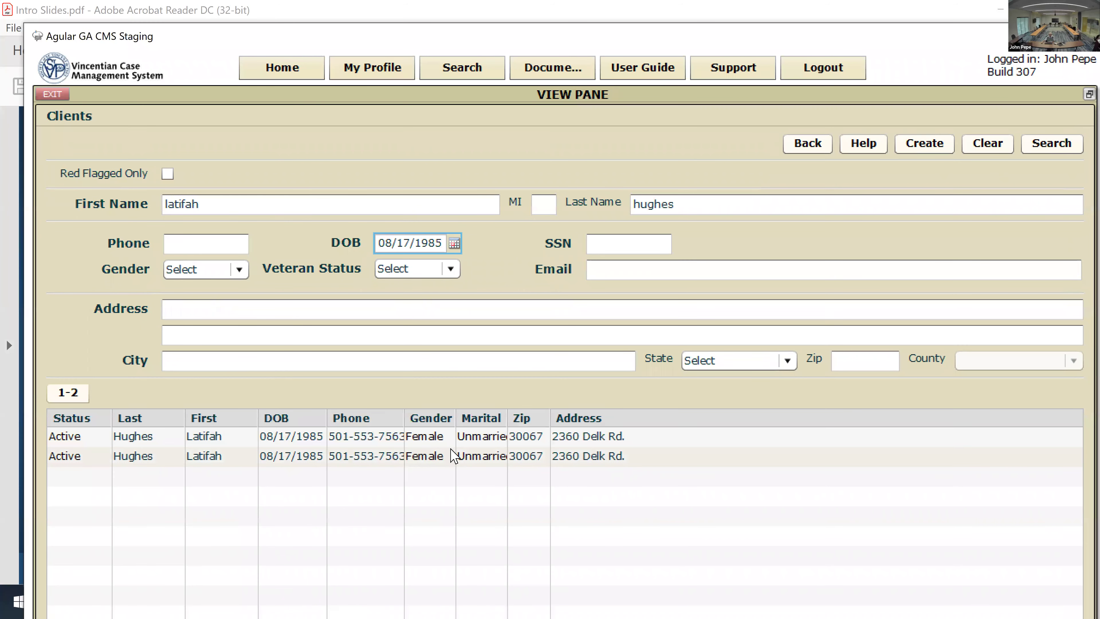
double_click(448, 436)
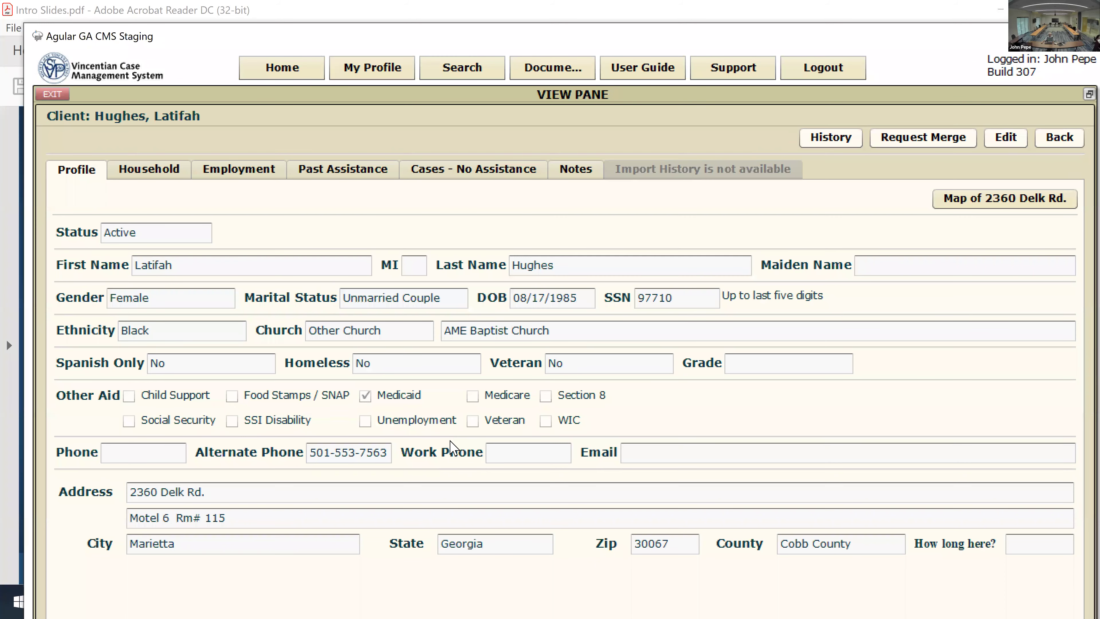
click(372, 172)
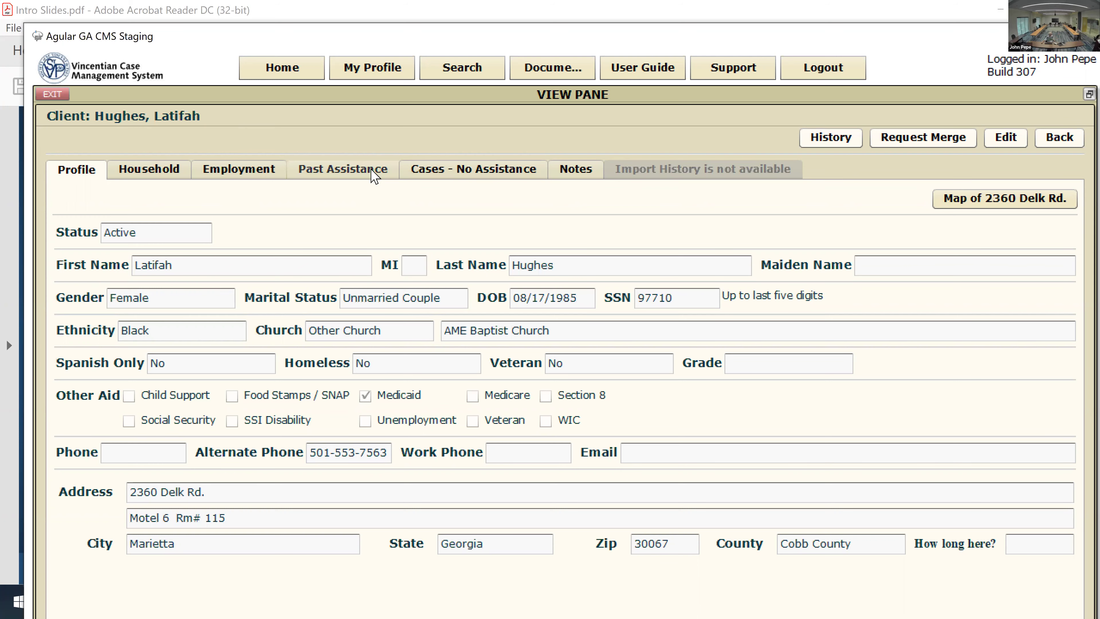
click(374, 174)
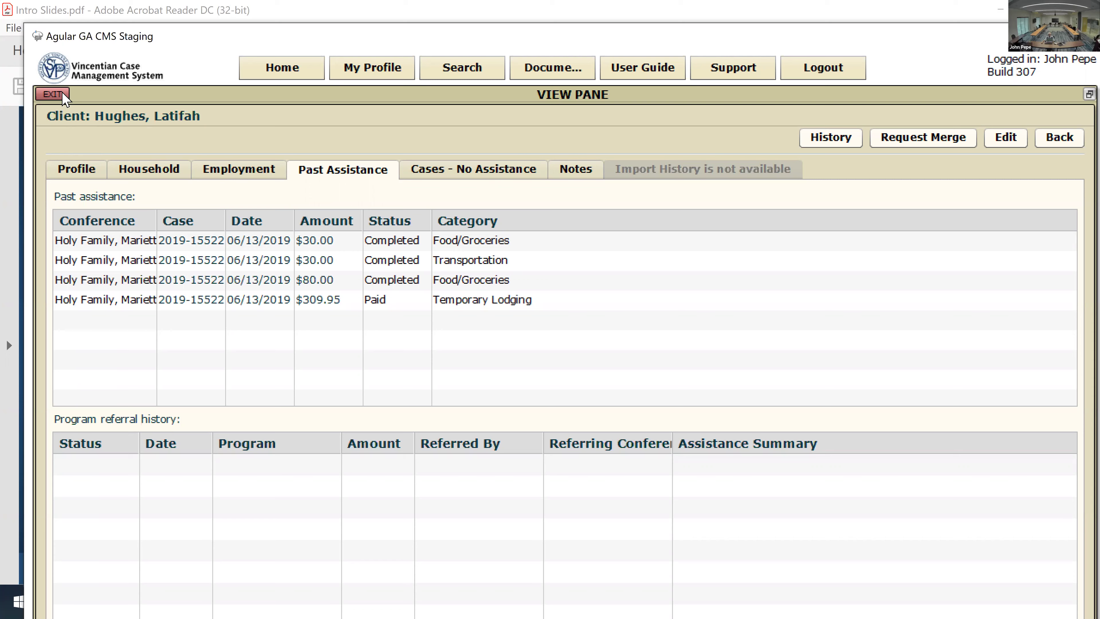
click(52, 94)
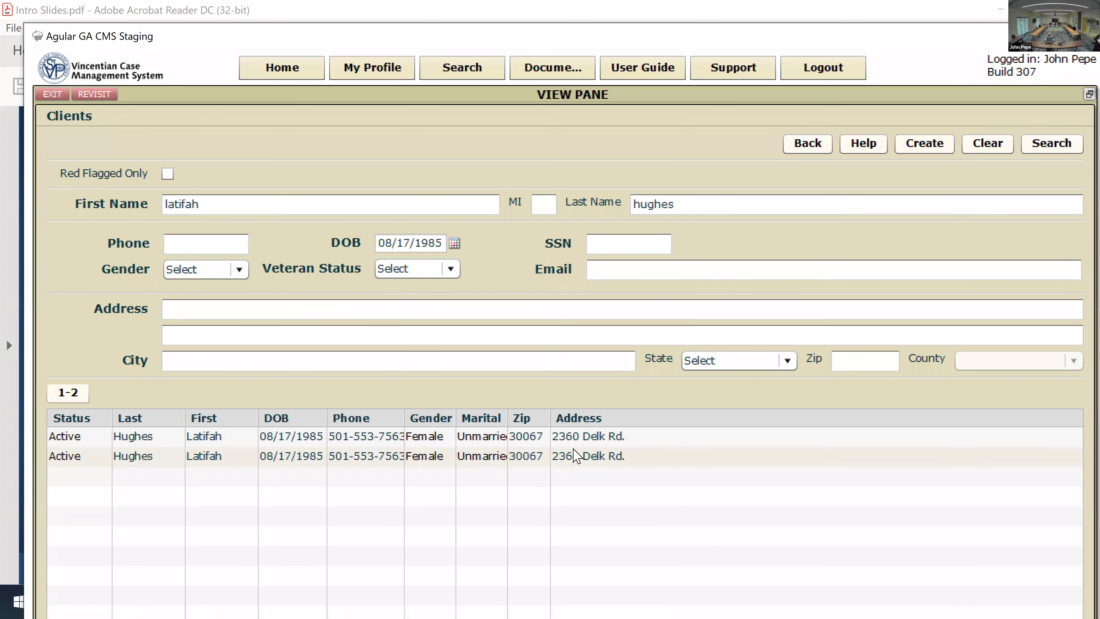
Step: Open the second matching record, check its single 2017 past assistance payment, and exit
double_click(576, 455)
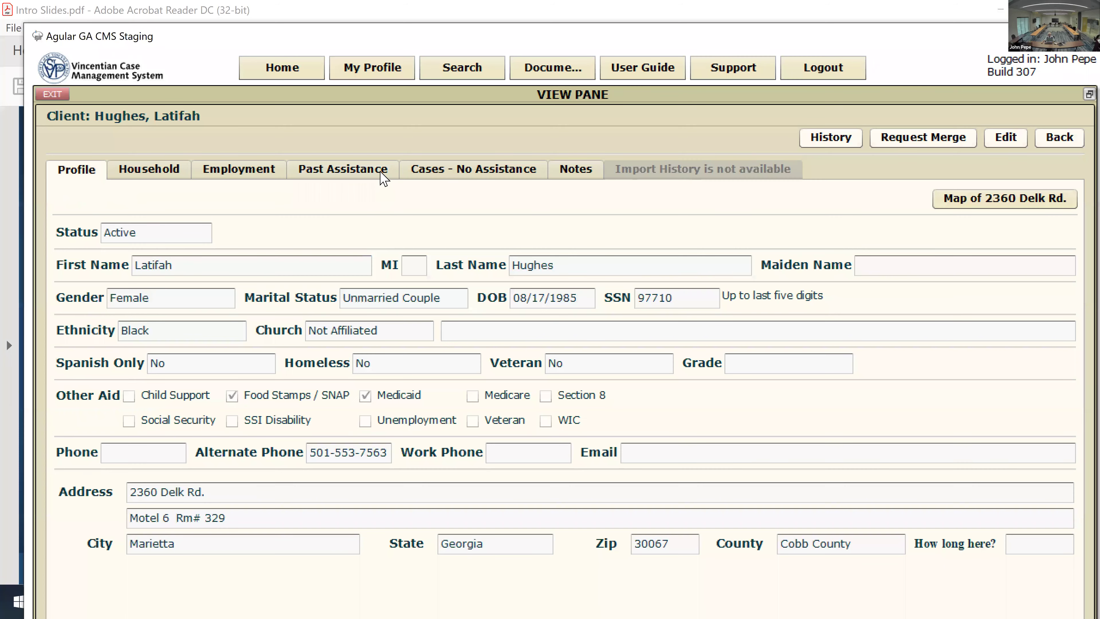
click(380, 173)
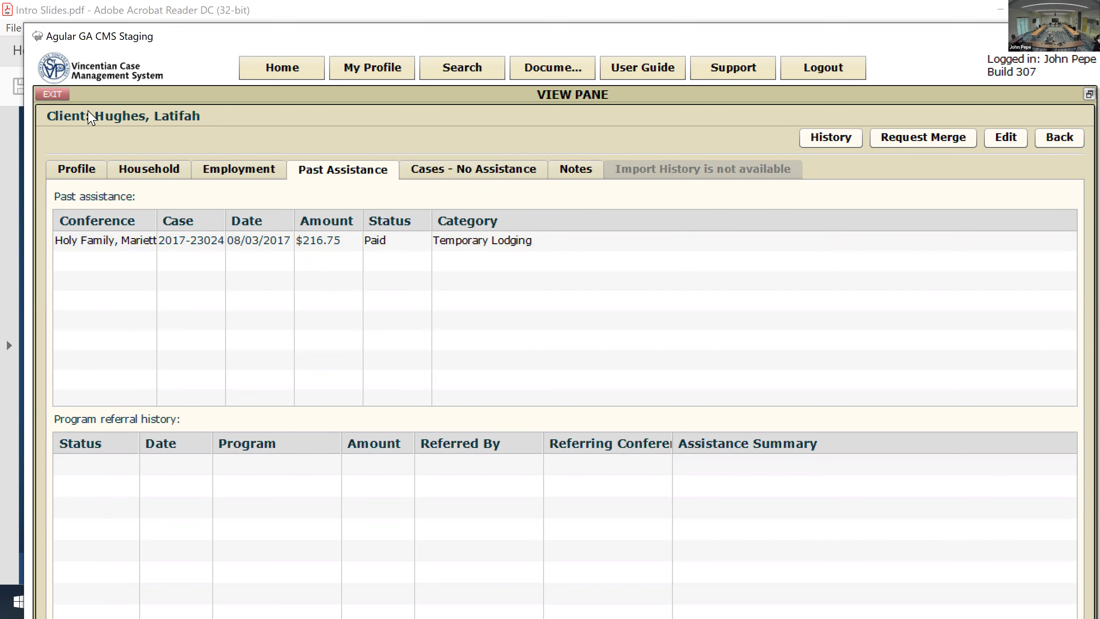
click(53, 95)
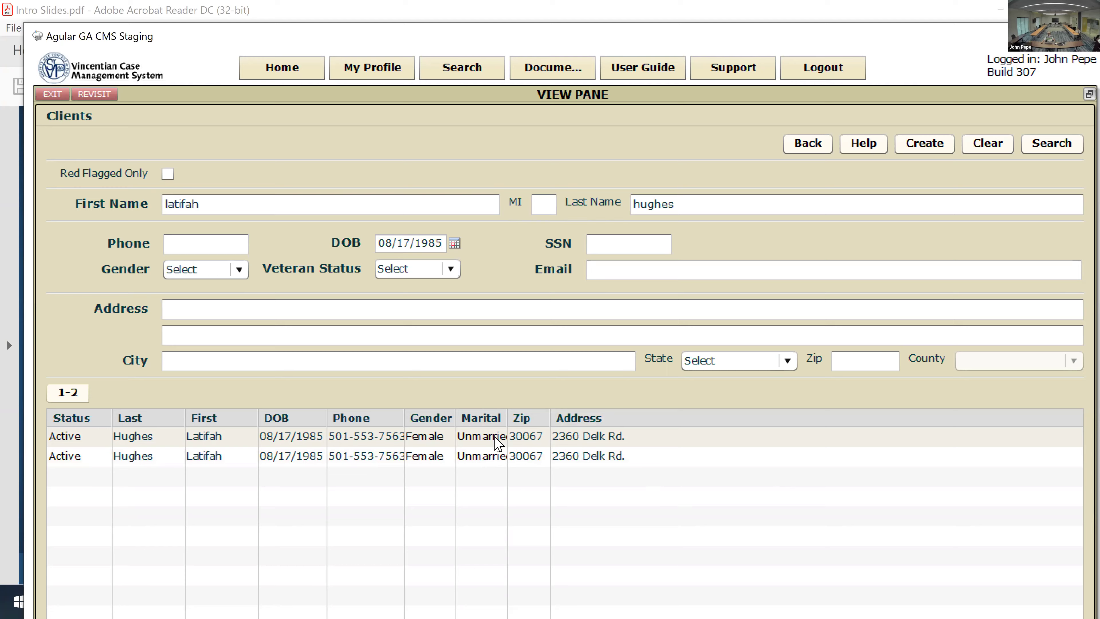
Step: Reopen and close the first duplicate record, then return Home to the Main Menu
double_click(496, 439)
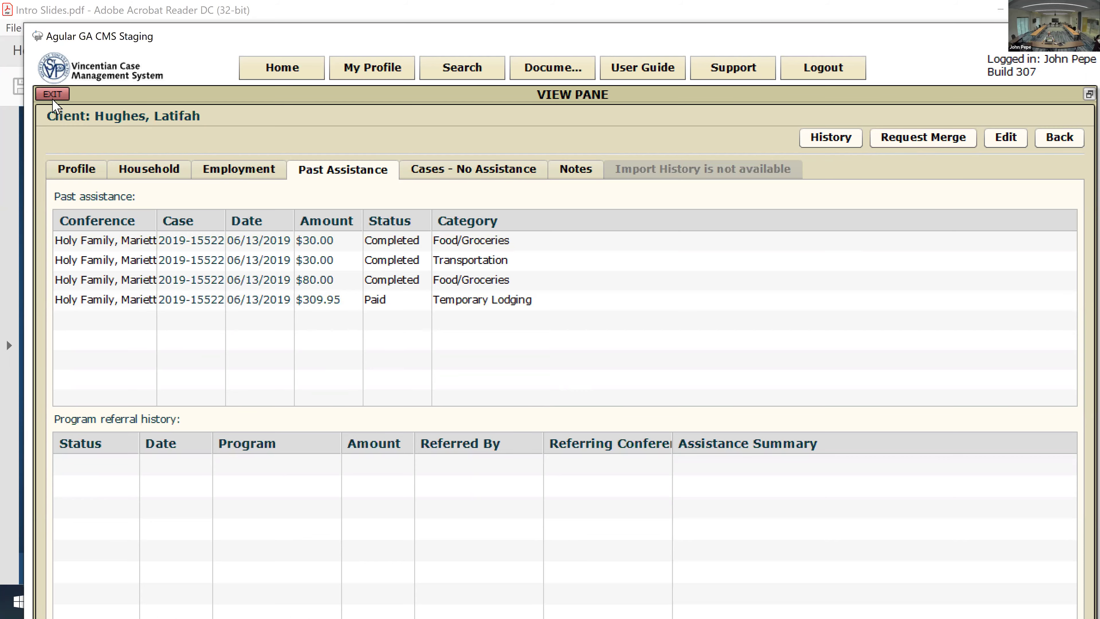
click(53, 94)
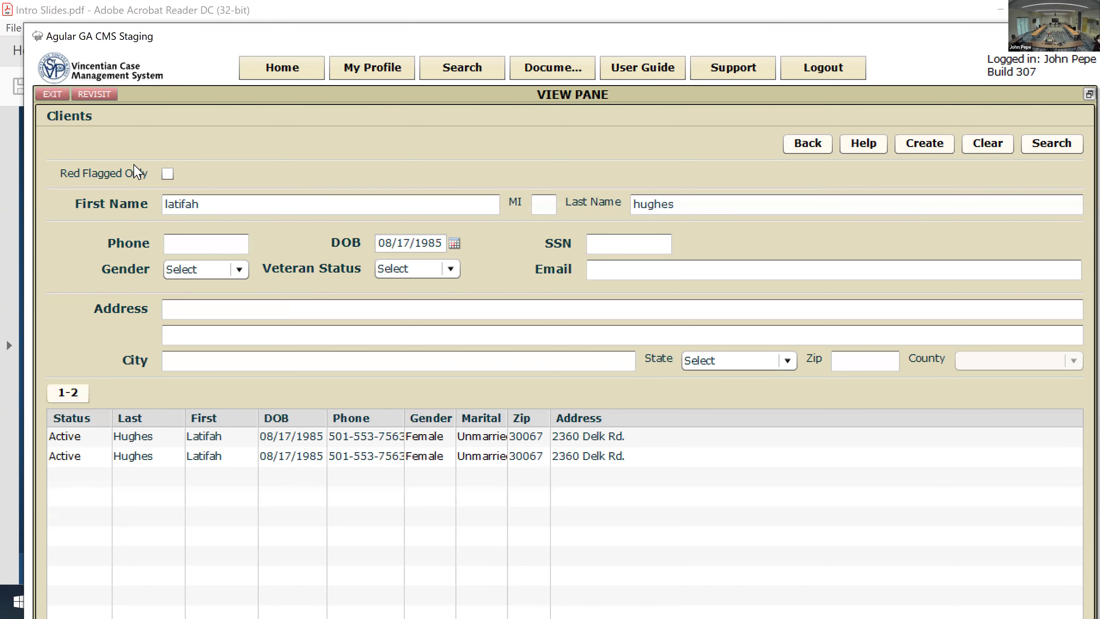
click(291, 76)
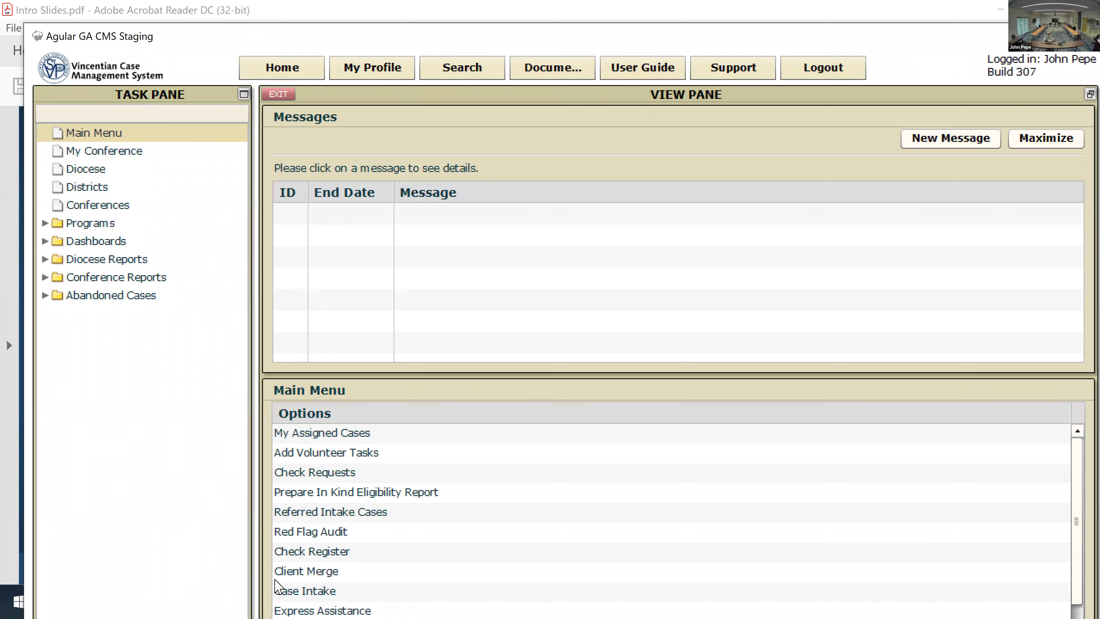
Step: Start a new Case Intake inquiry and go to its First Name field
click(303, 591)
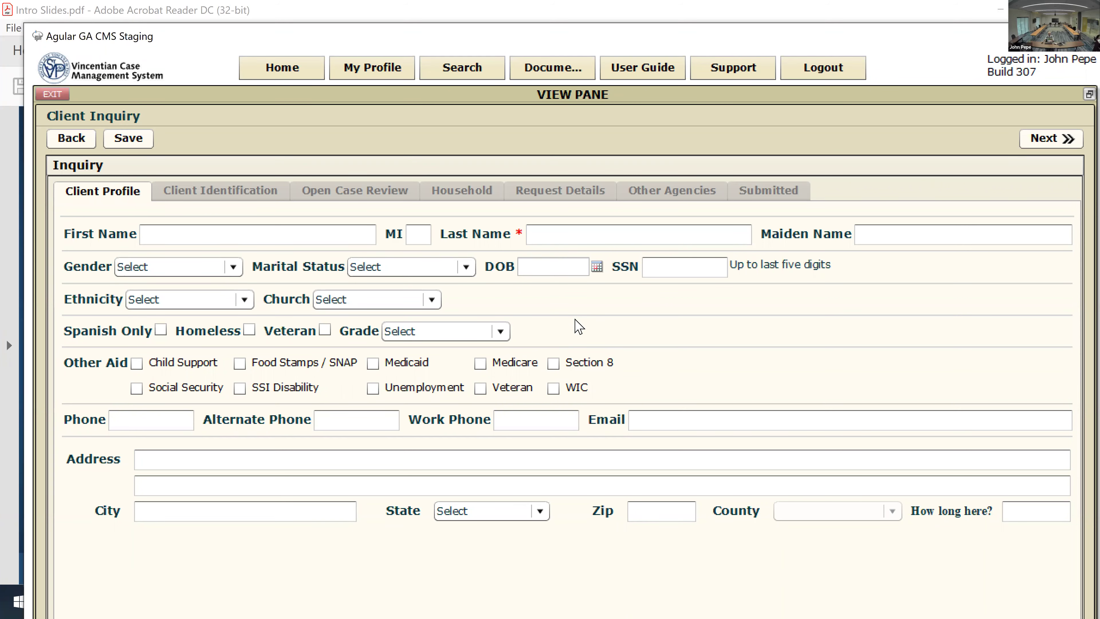
click(202, 235)
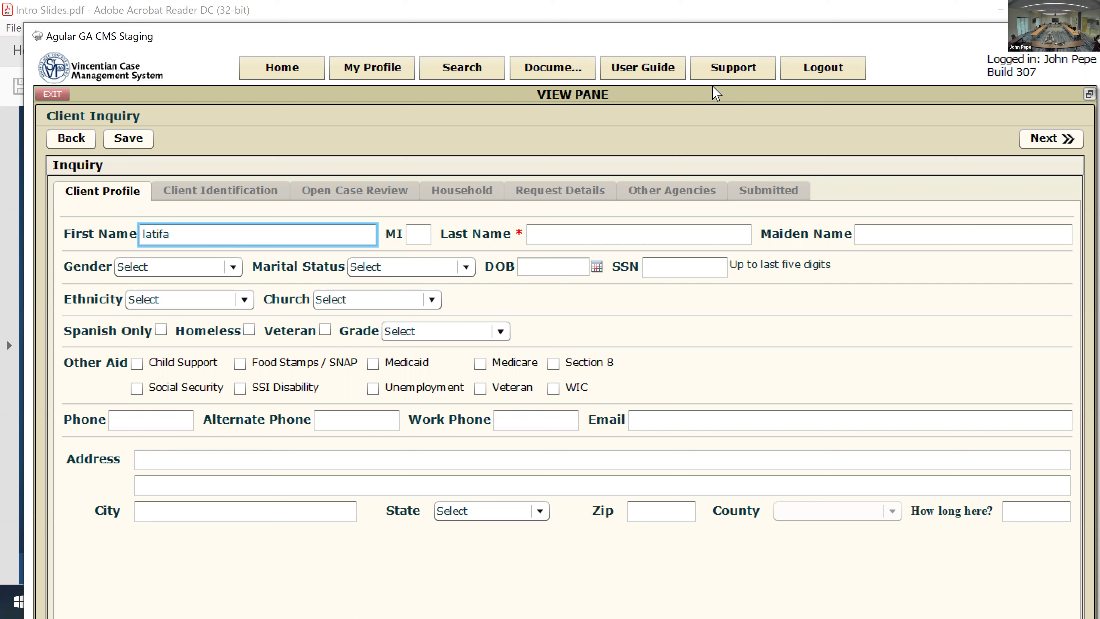
Step: Enter the client's last name and birth date on the Client Profile tab
key(Tab)
key(Tab)
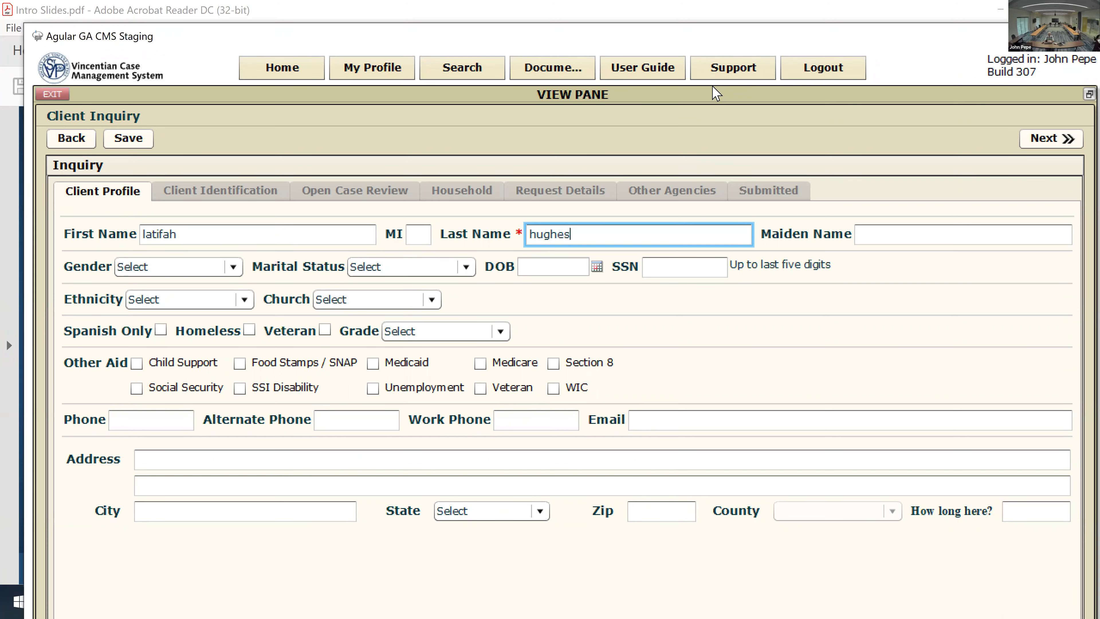
click(579, 267)
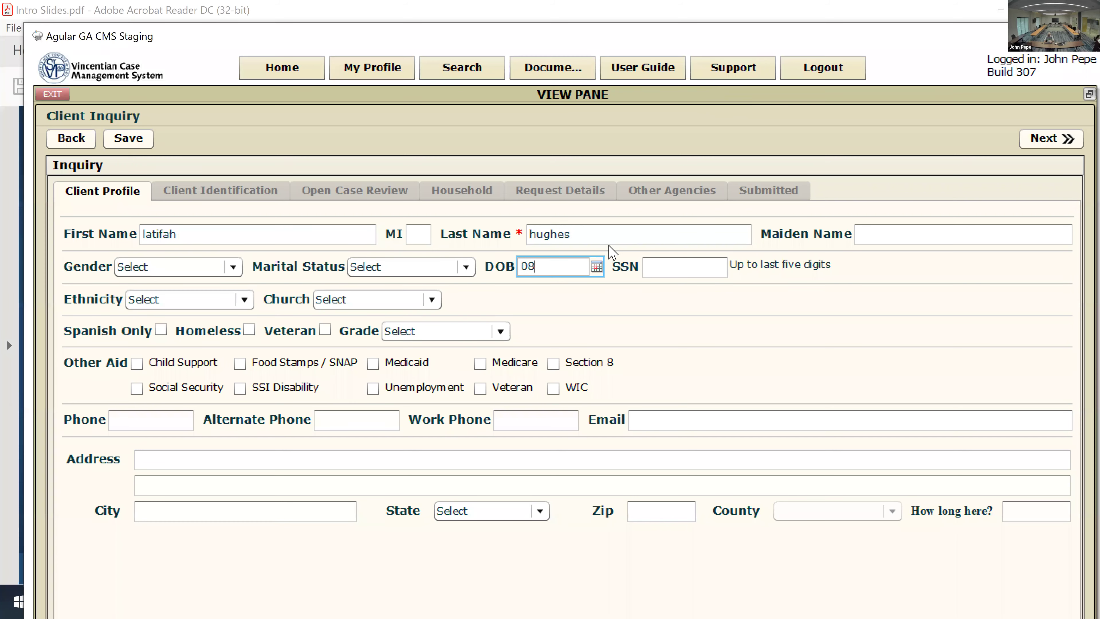
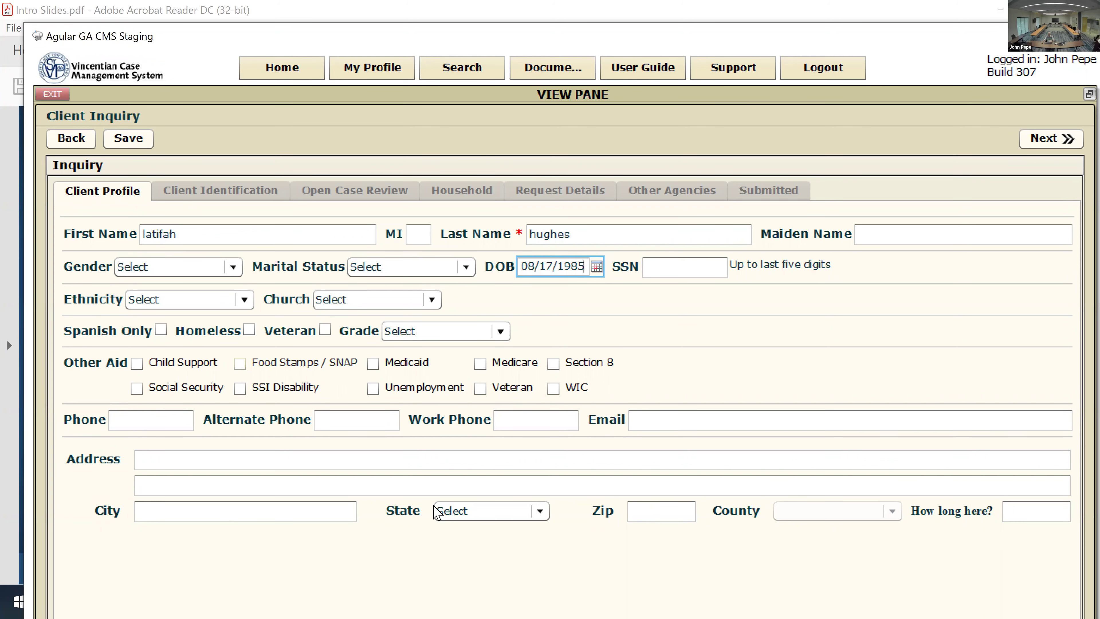
Step: Run Client Identification and widen the Phone column so full numbers show
click(1036, 141)
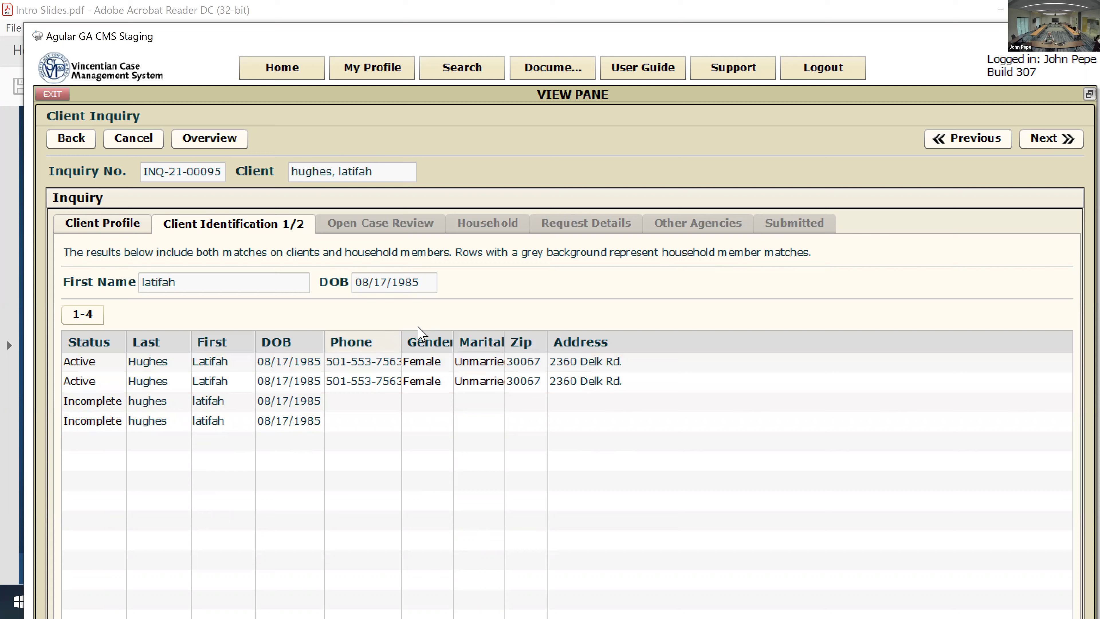
drag(402, 343, 416, 347)
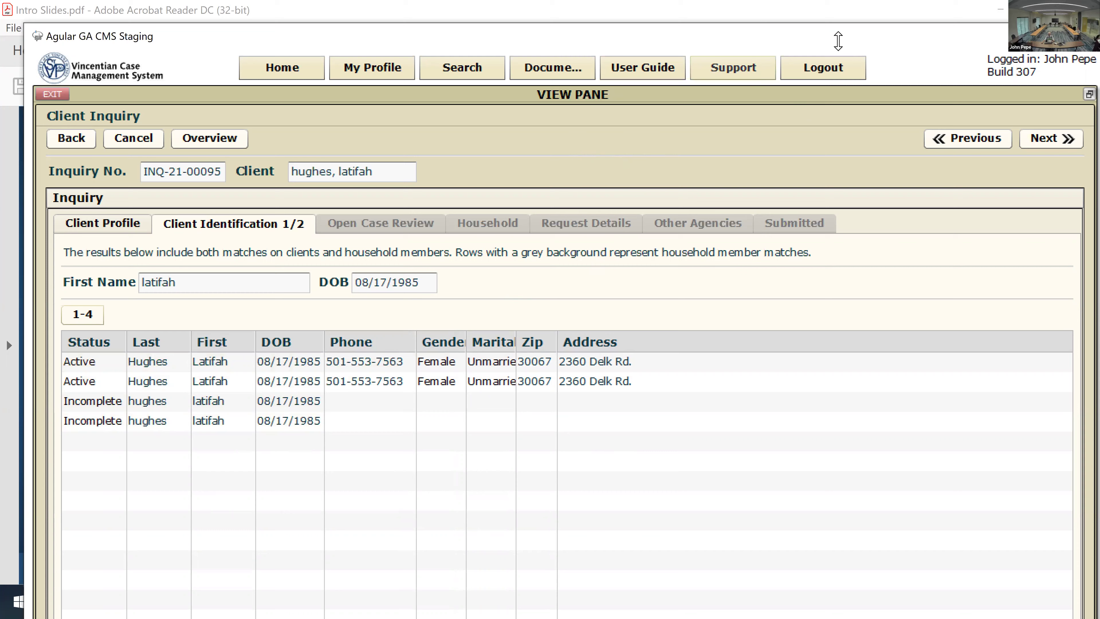
drag(851, 43, 845, 21)
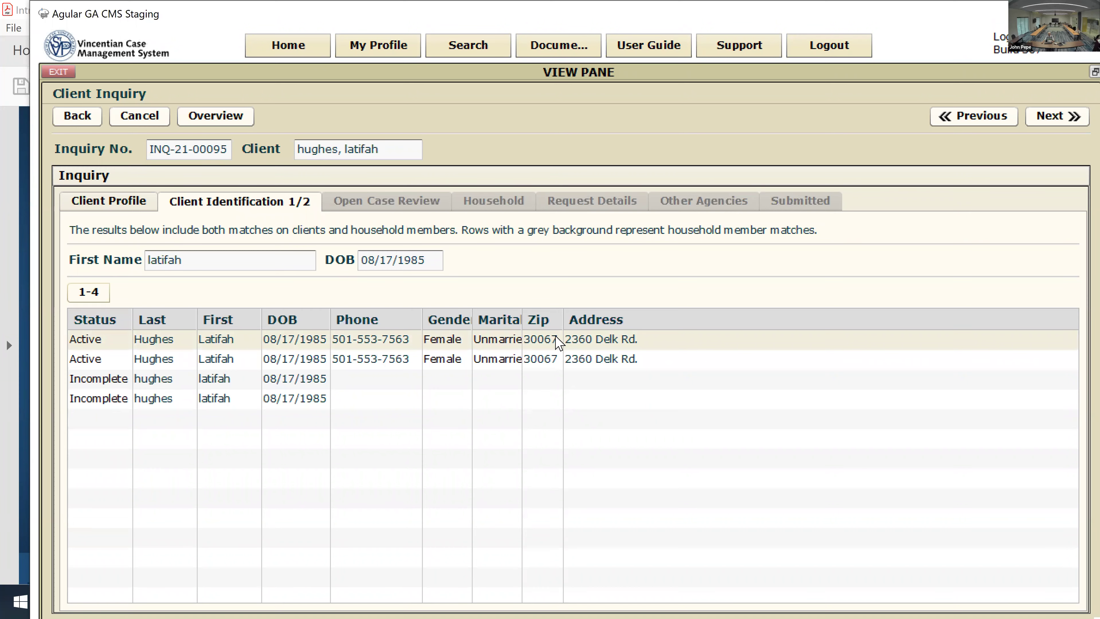
Step: Check the first active match's past assistance, then reopen it in Review Client Match
double_click(541, 342)
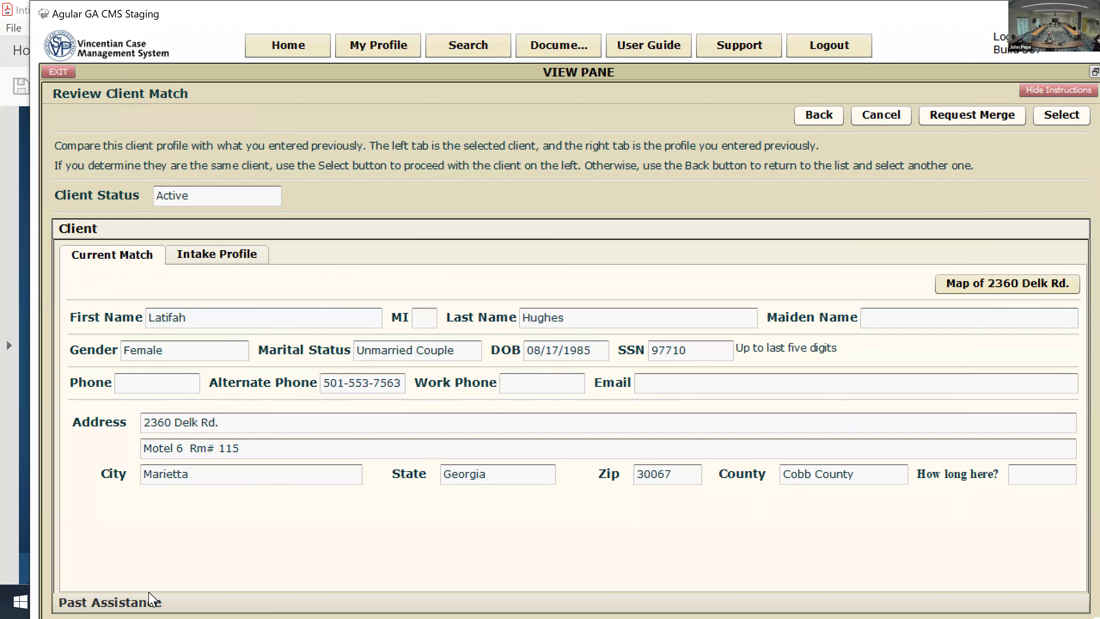
click(152, 601)
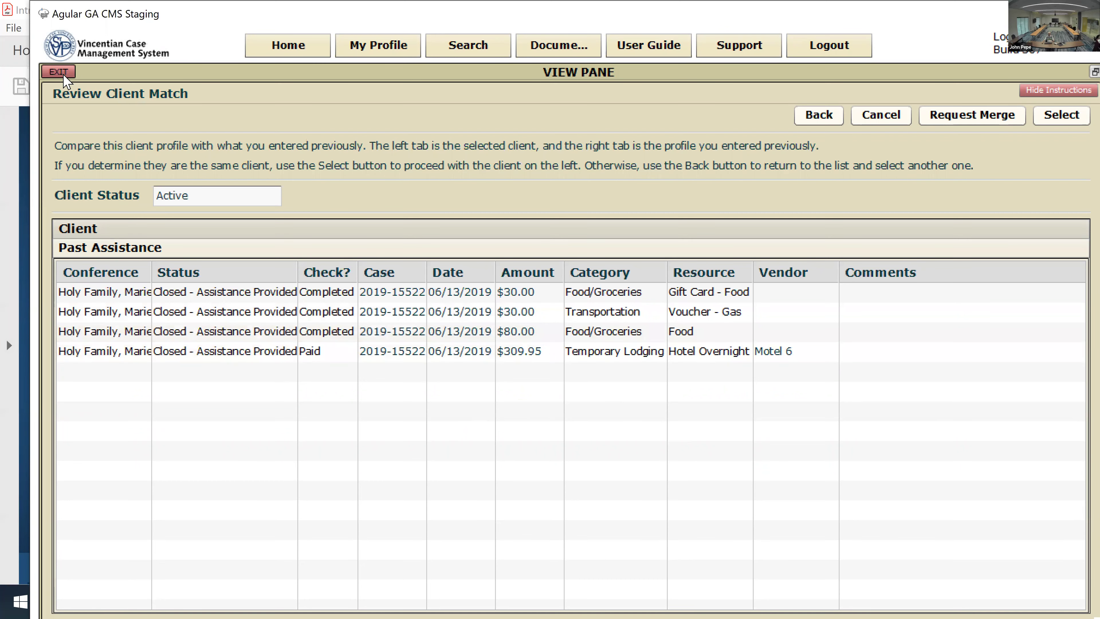
click(59, 72)
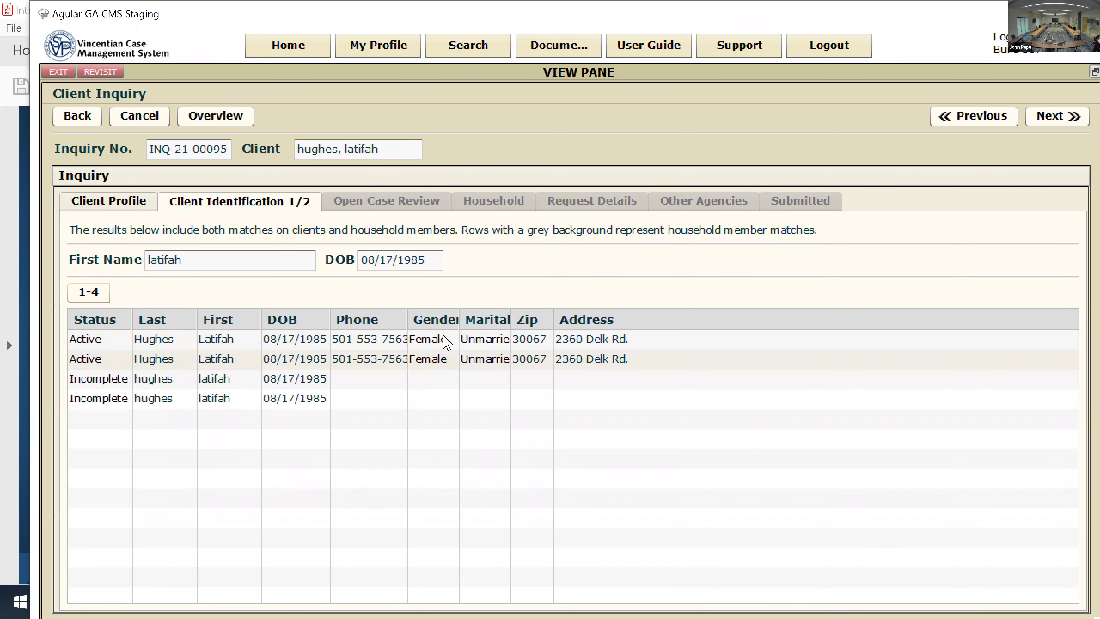
double_click(445, 342)
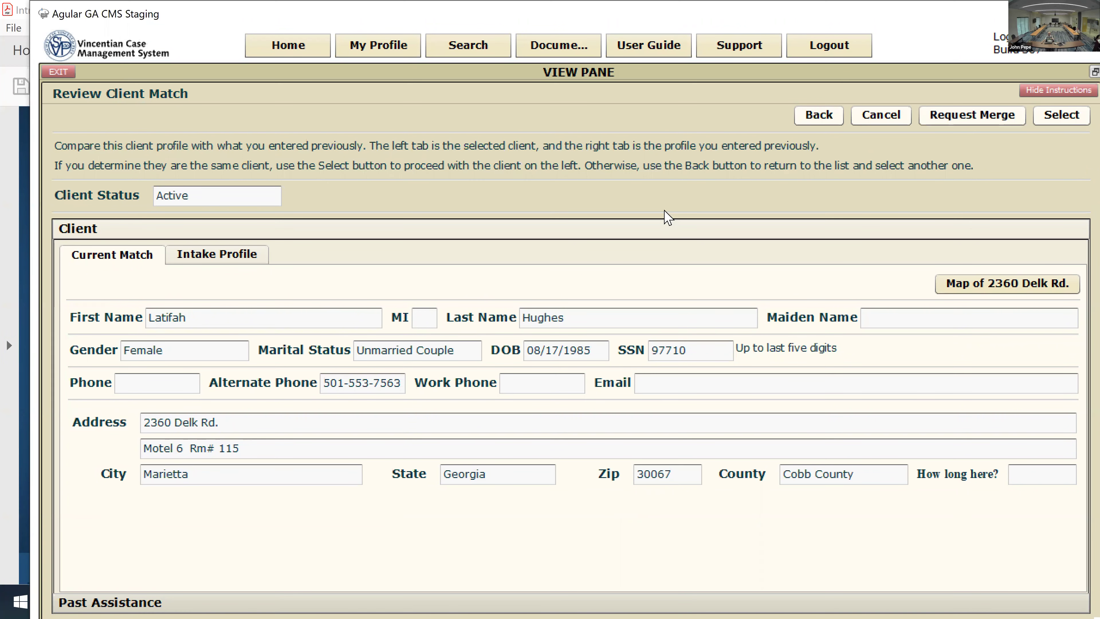
Step: Request a merge for this client, submit it, and answer No to the duplicate confirmation
click(1006, 117)
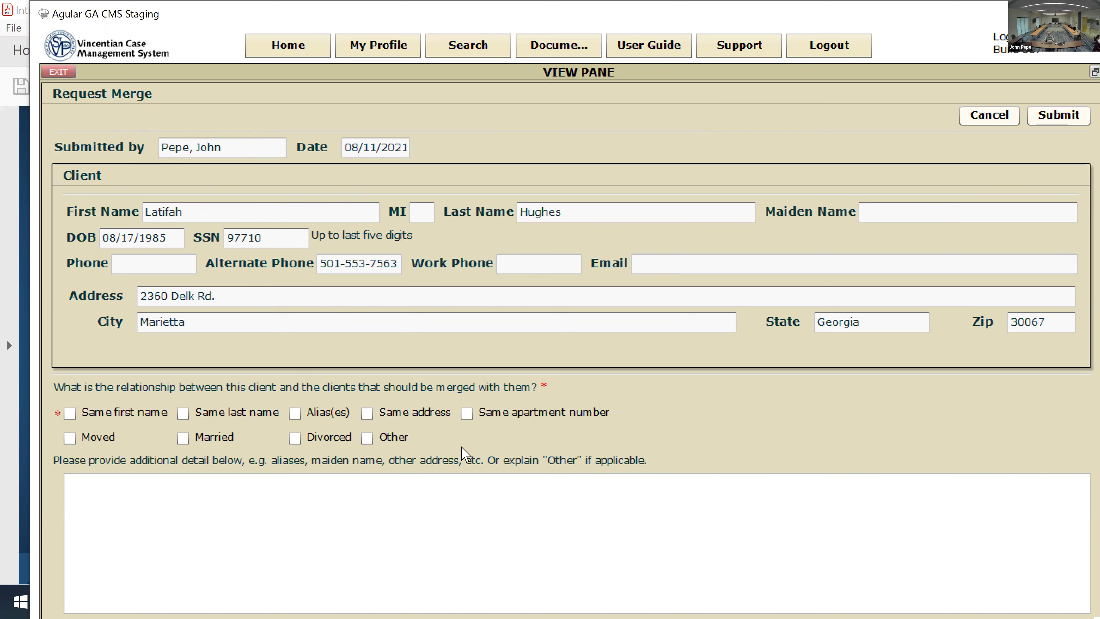
click(1067, 118)
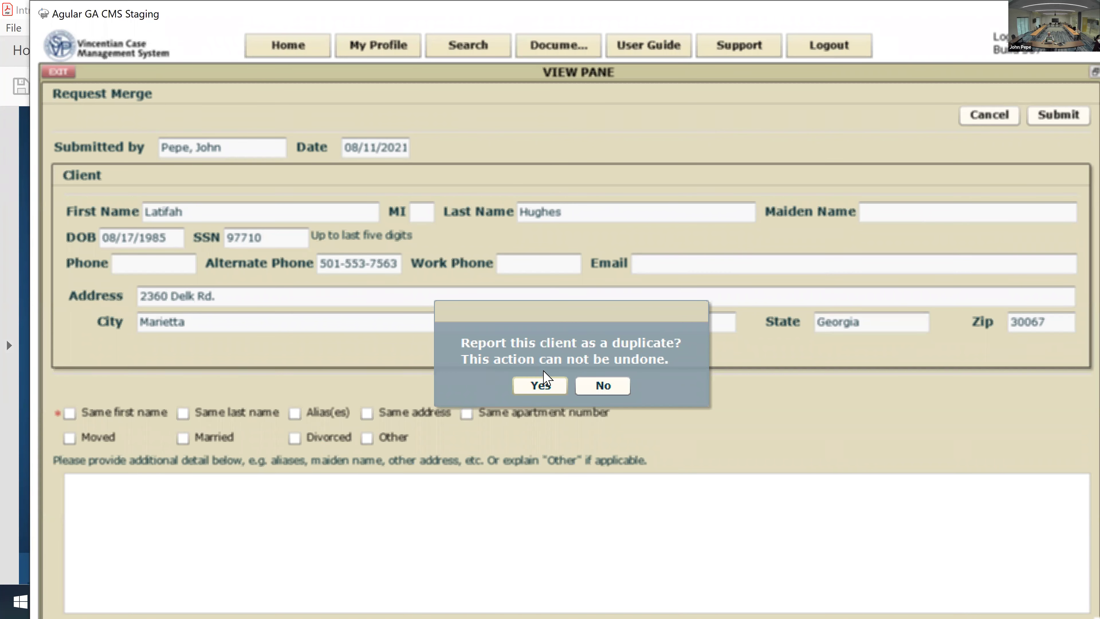
click(602, 385)
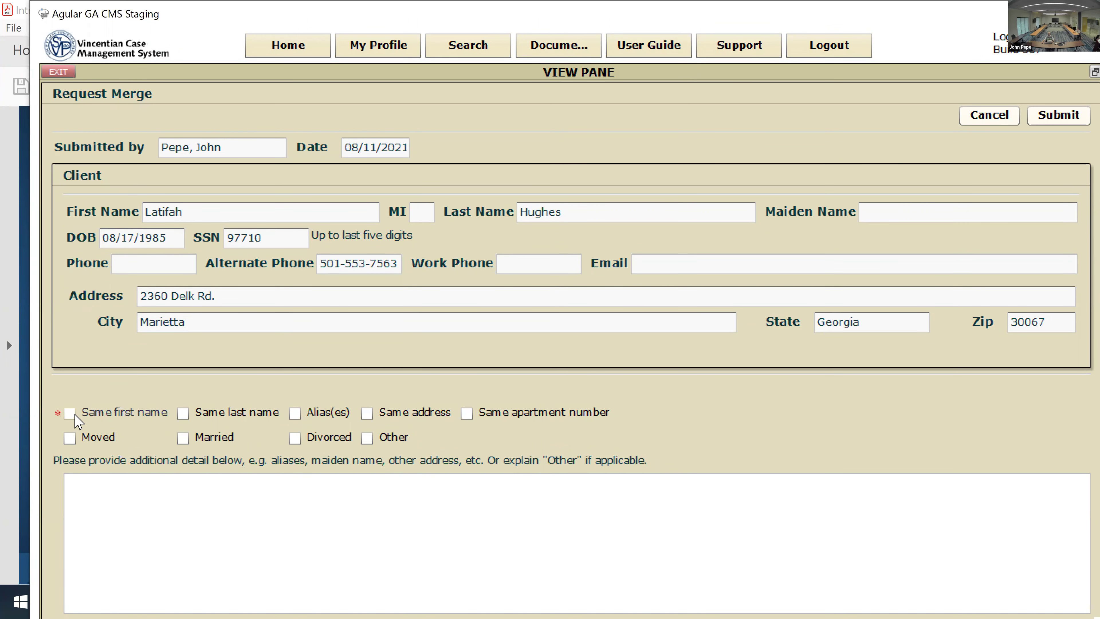
Step: Mark the records as sharing Same first name, Same last name and Same address
click(74, 416)
click(183, 415)
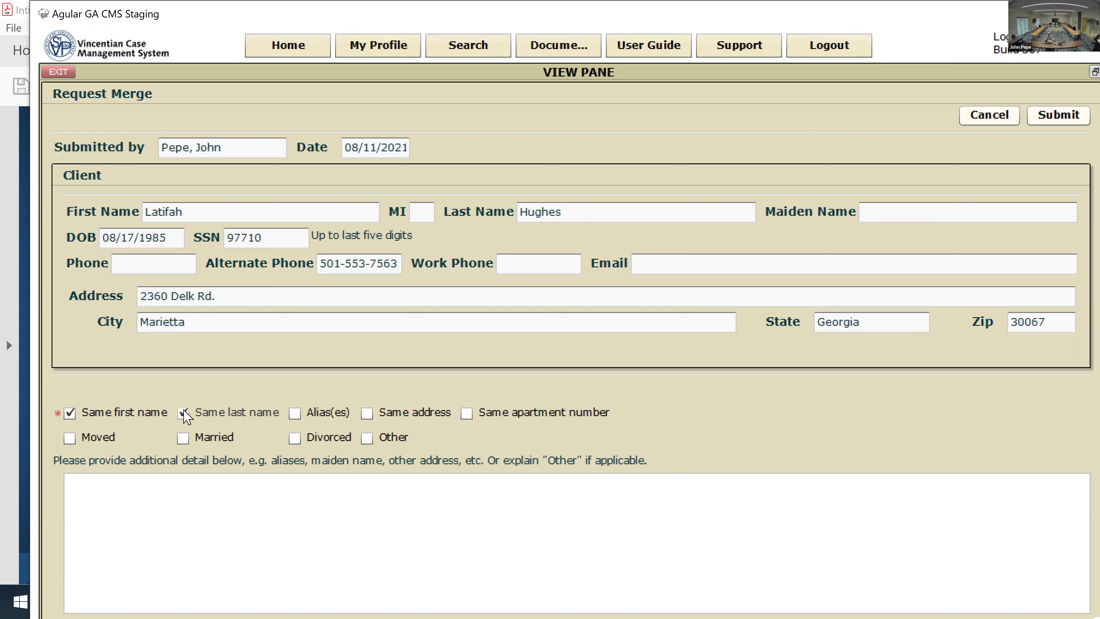
click(367, 414)
Step: Begin the merge explanation with 'Please merge both records the'
click(139, 489)
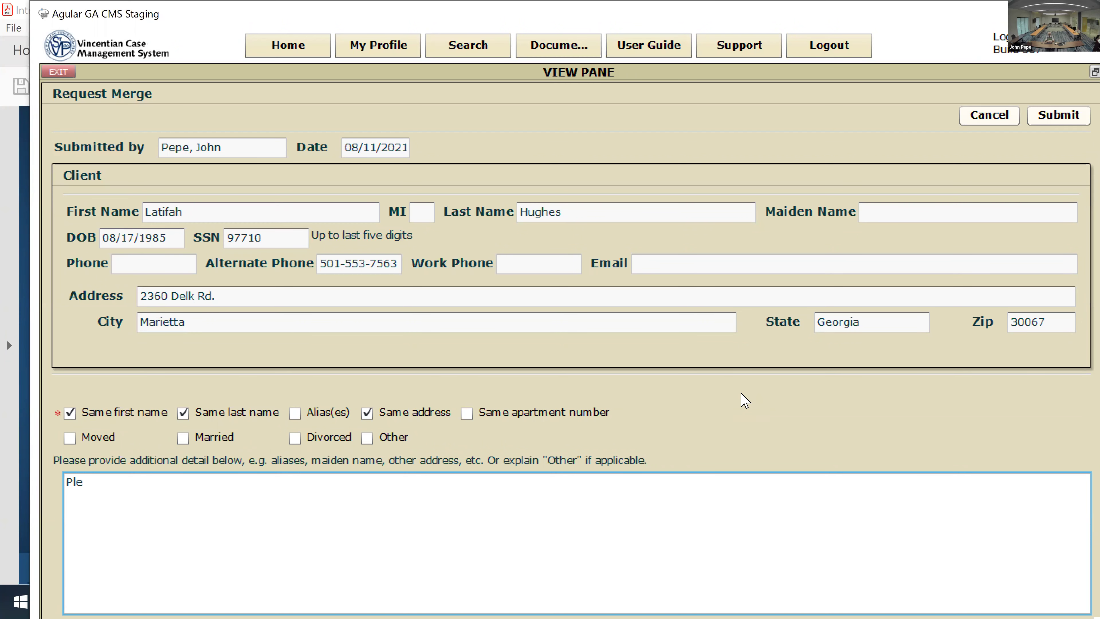
text(Please merge both records t)
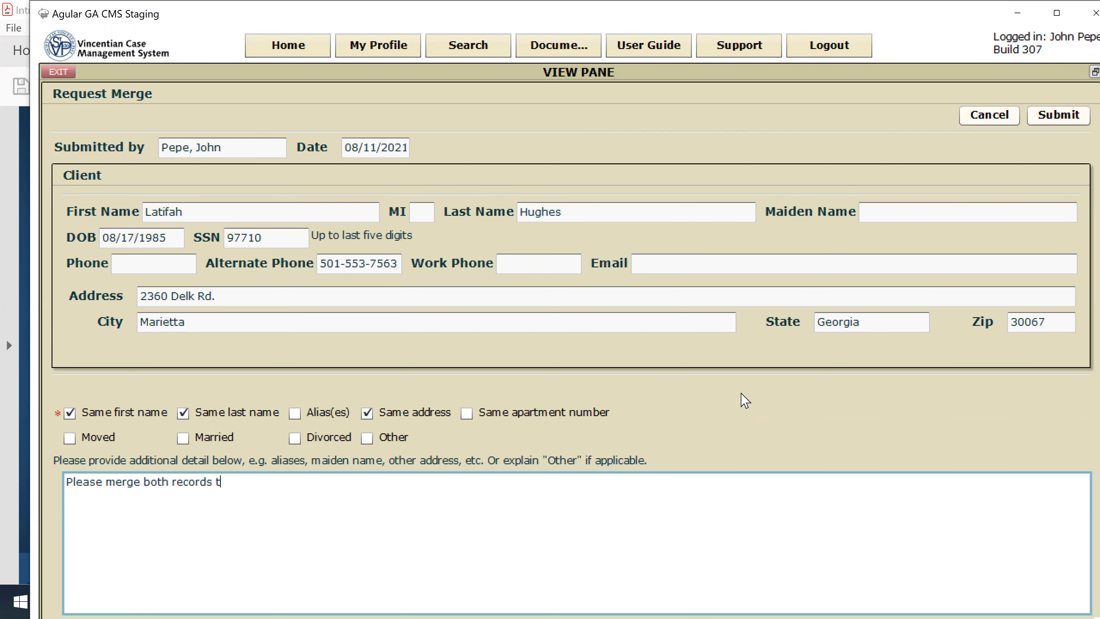
text(ge both records the)
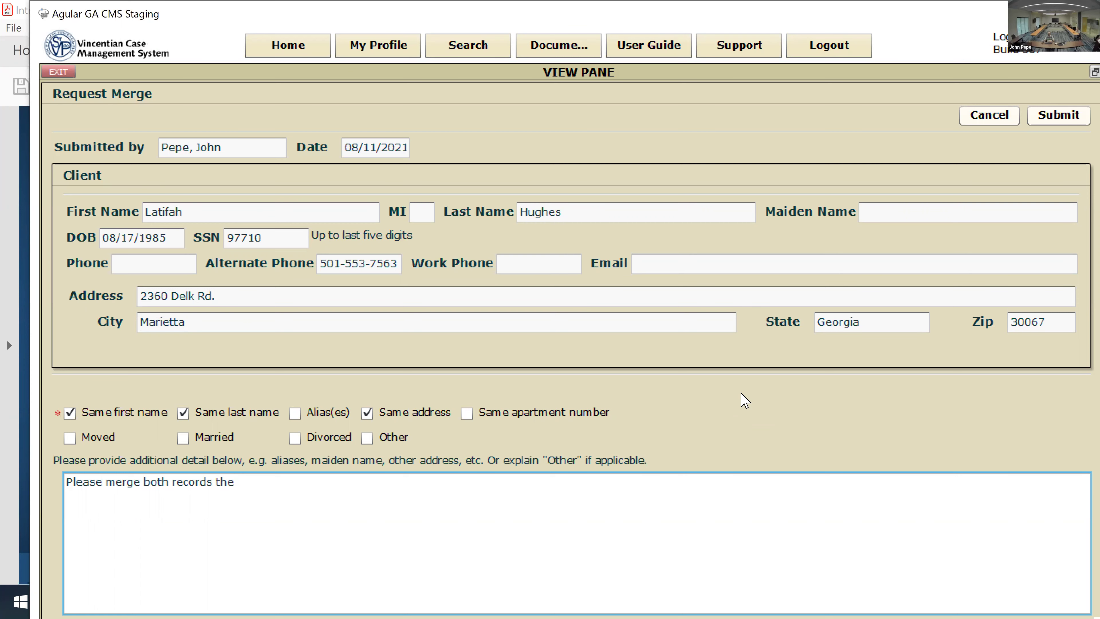
Step: Untick Same address and extend the explanation with 'address is different for one them'
click(368, 414)
click(246, 483)
text(address is different)
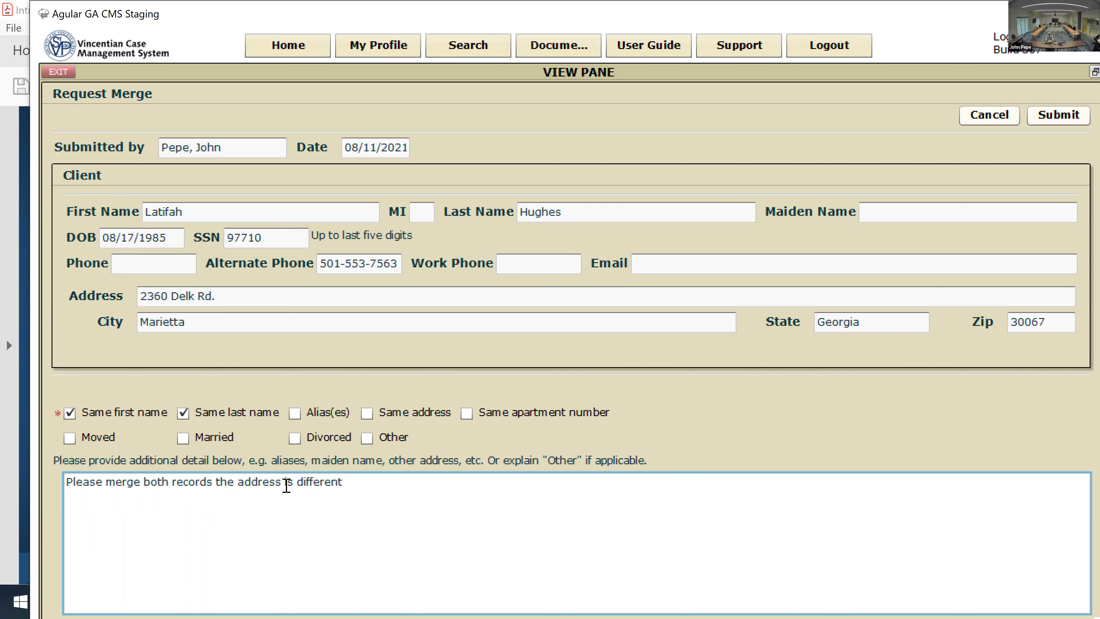
text( for one them)
Step: Submit the merge request, confirm reporting the duplicate, and acknowledge Merge Request Submitted
click(1056, 123)
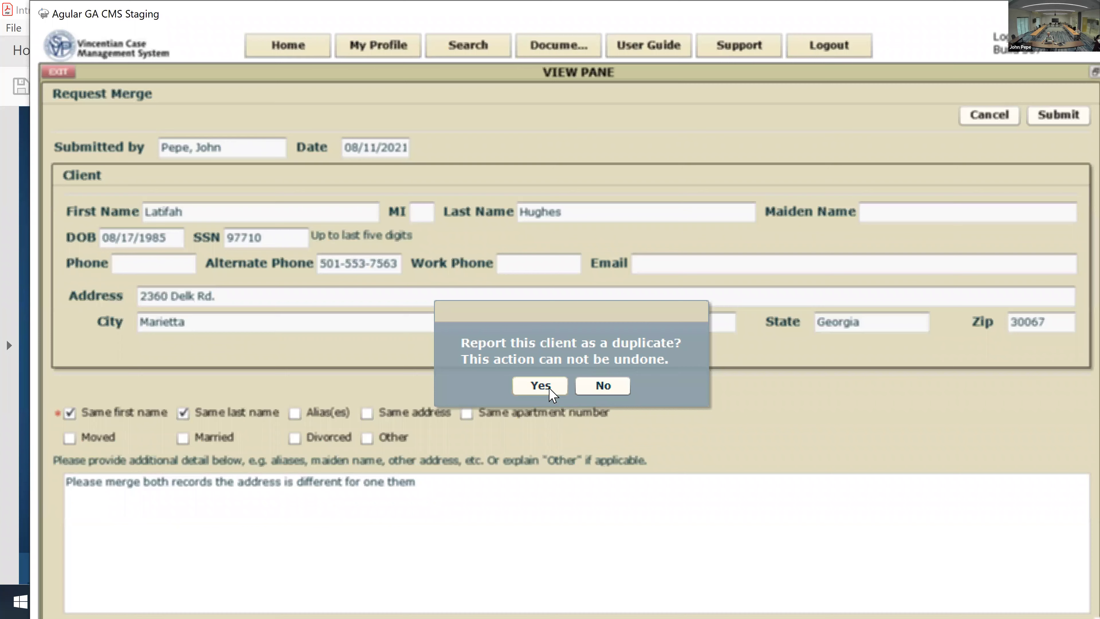
click(549, 390)
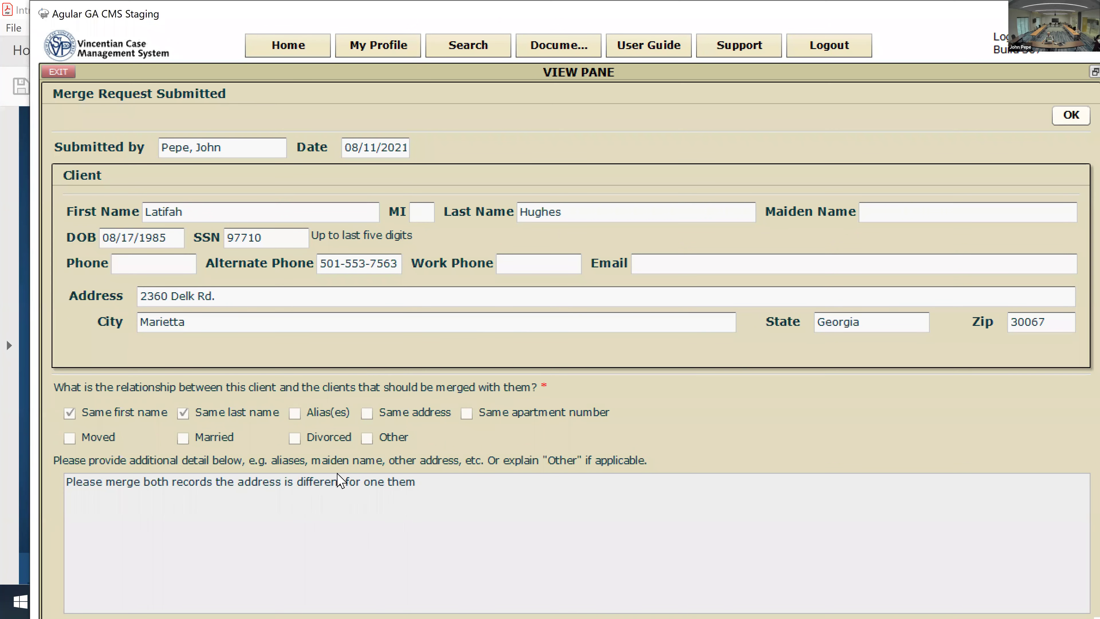
click(1071, 115)
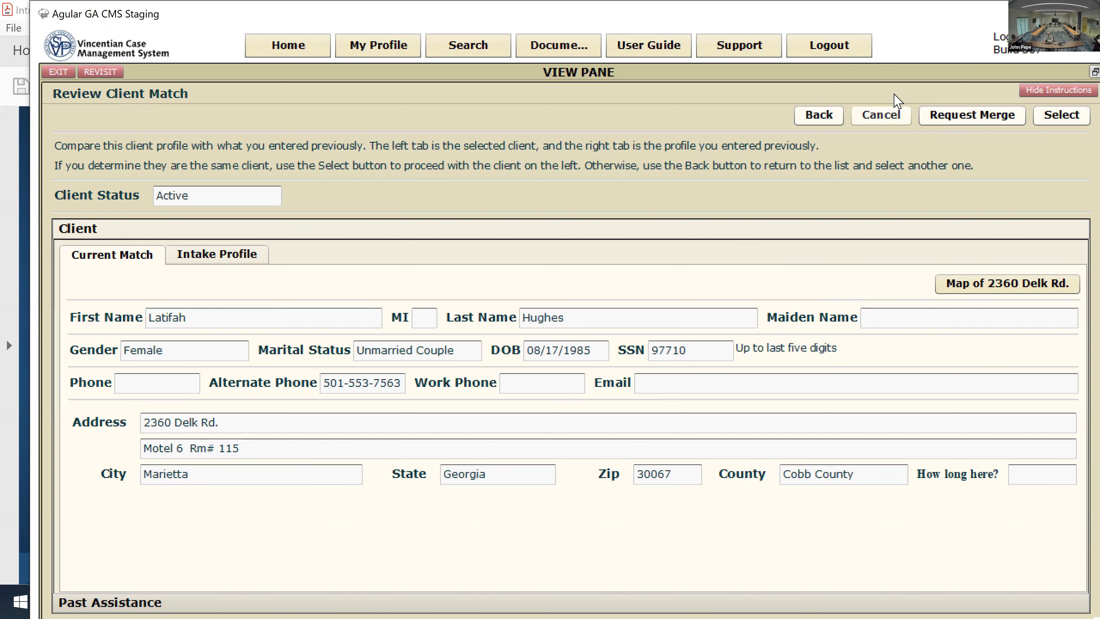
Step: Cancel the client match review and confirm deleting the inquiry
click(876, 122)
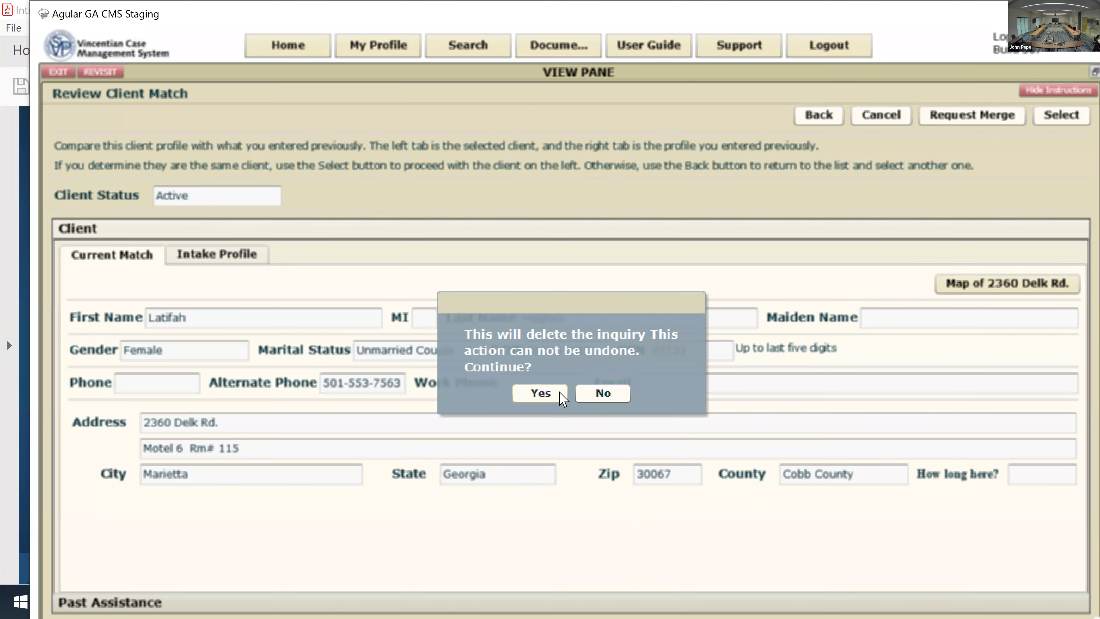
click(561, 395)
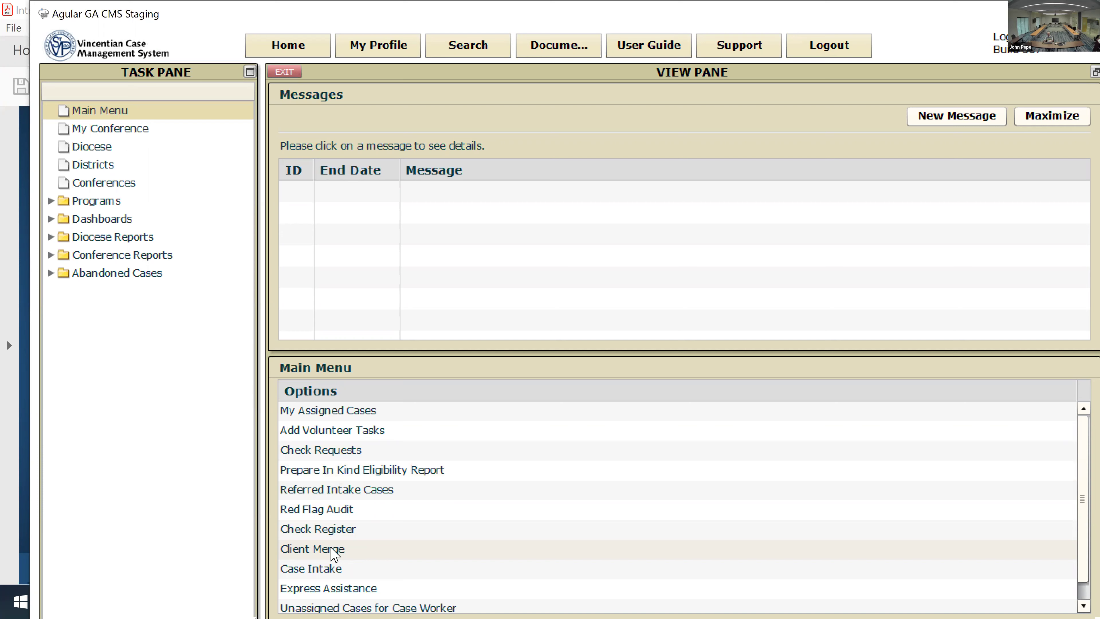
Step: Open Client Merge, glance at Consolidations, then view the three pending requests
click(299, 550)
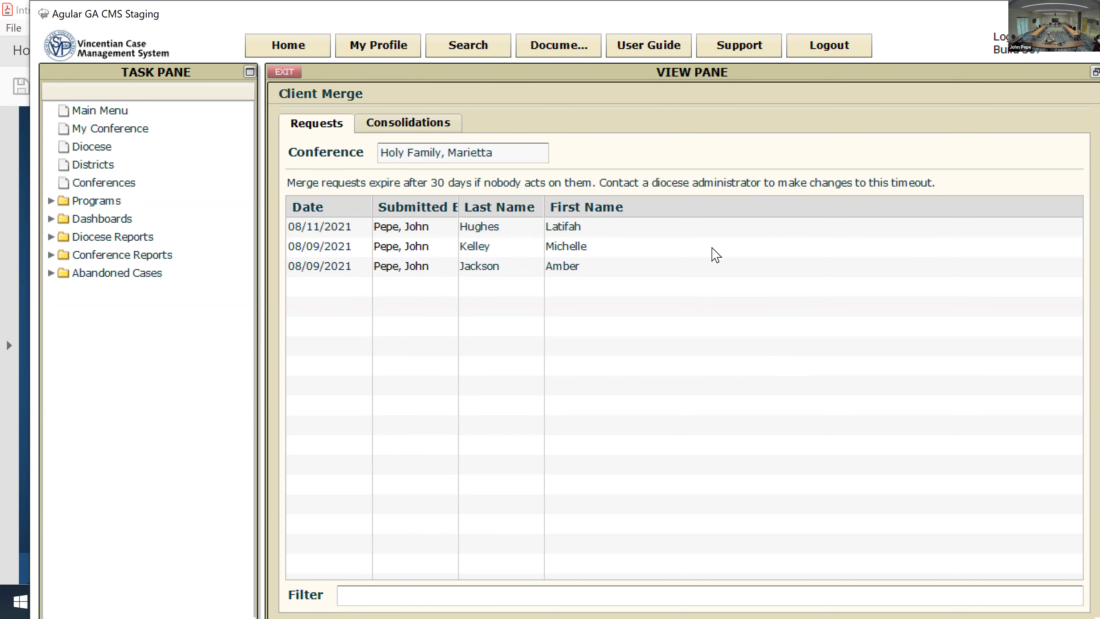
click(400, 129)
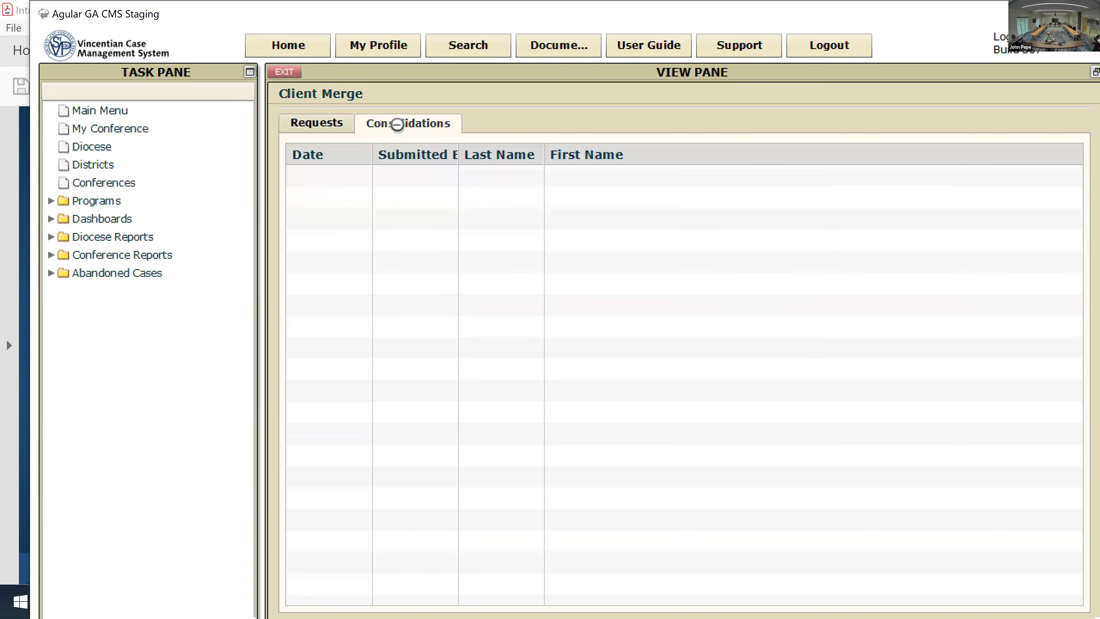
click(318, 129)
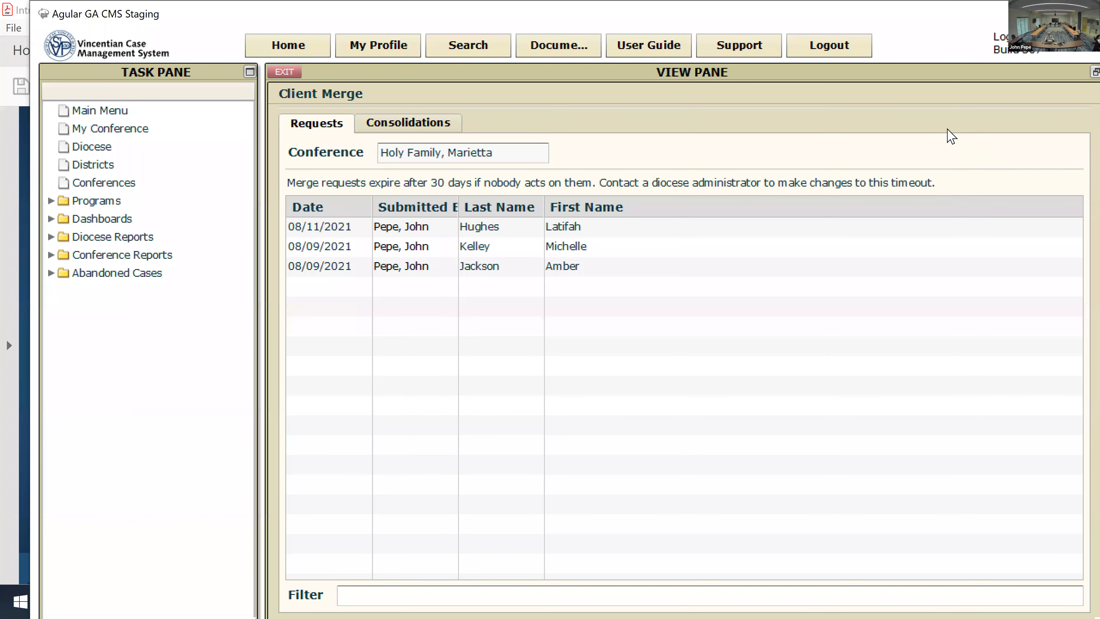
Step: Accept the 08/11/2021 merge request and assign its consolidation task to yourself
double_click(606, 234)
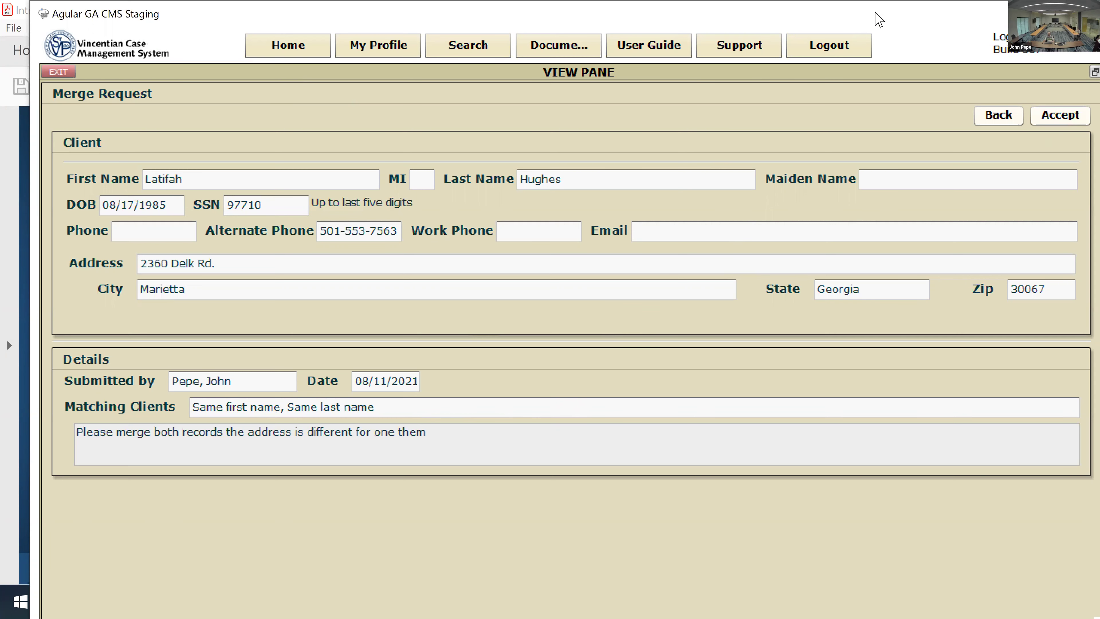
drag(879, 19, 872, 21)
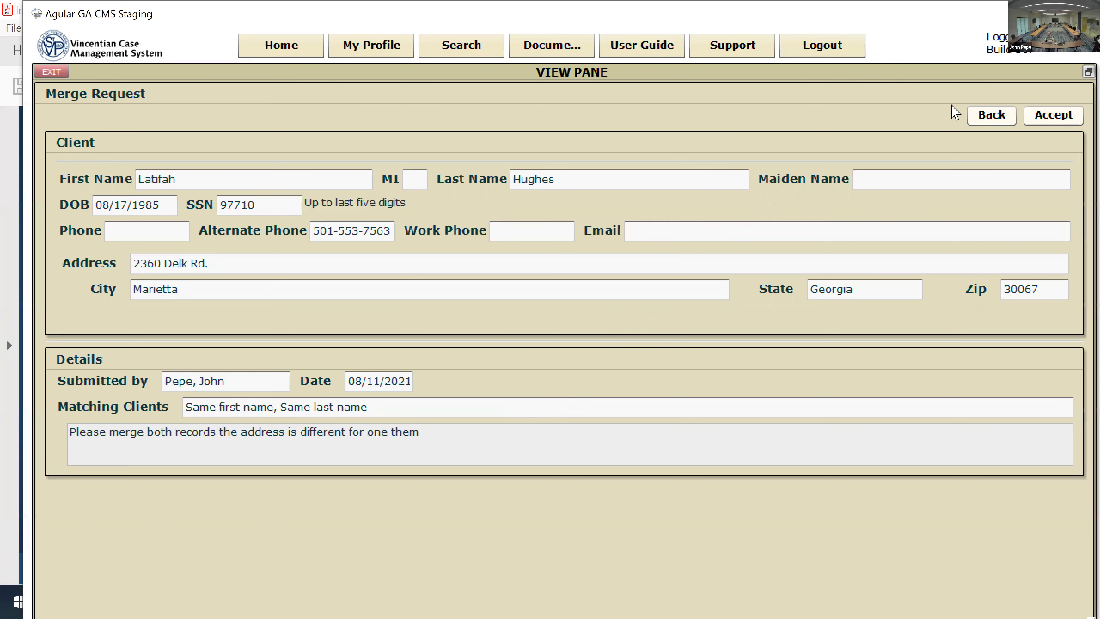
click(1051, 116)
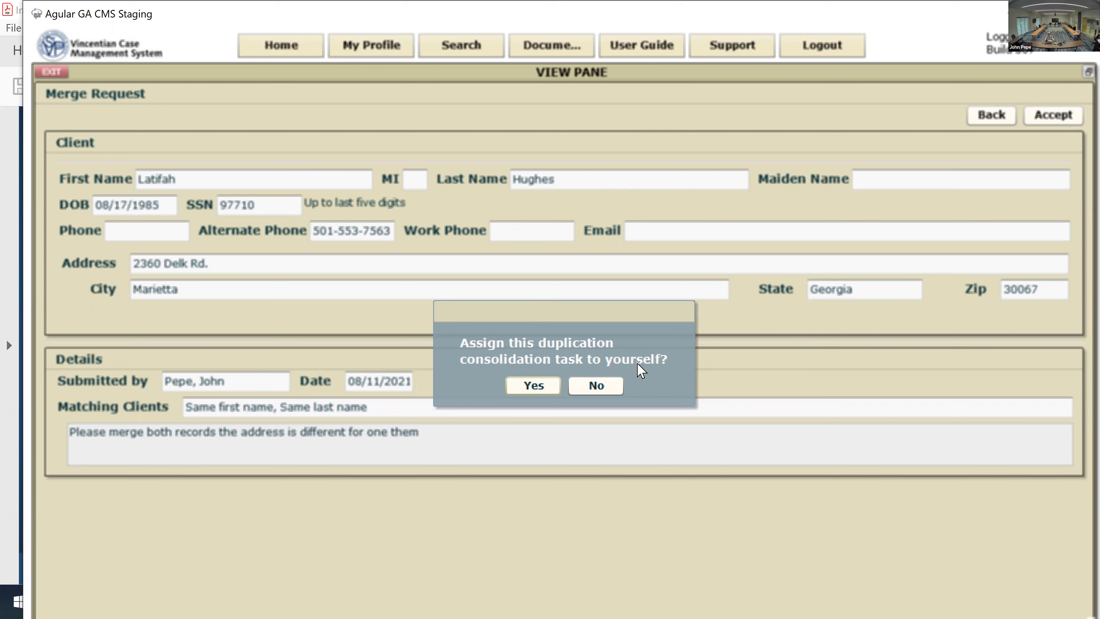
click(536, 388)
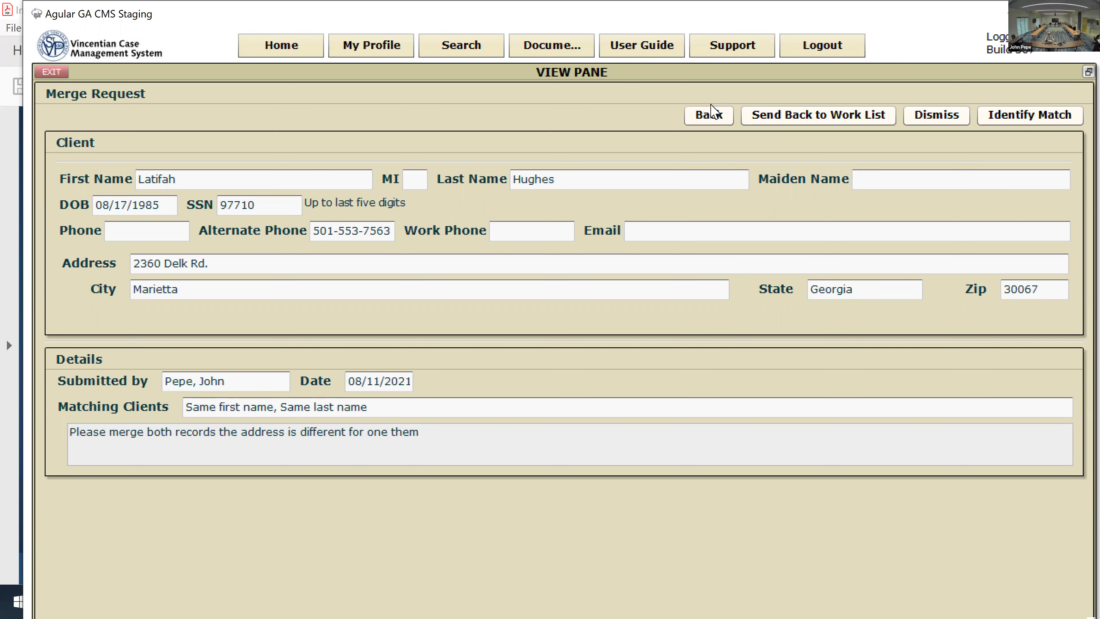
Step: Go back to Client Merge and check the Consolidations and Requests lists
click(701, 126)
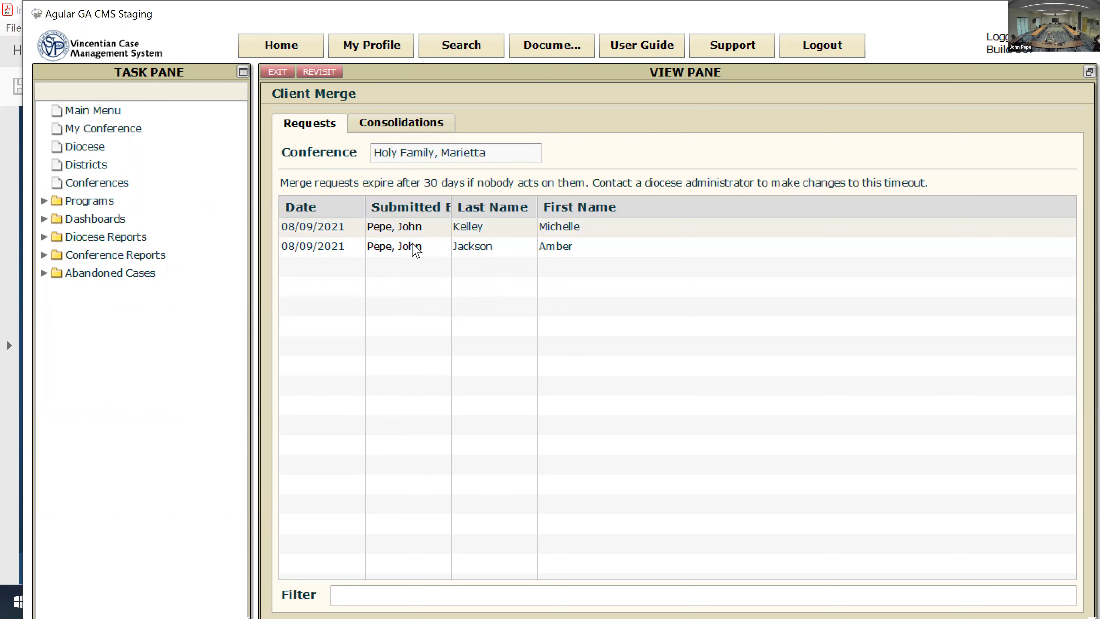
click(437, 135)
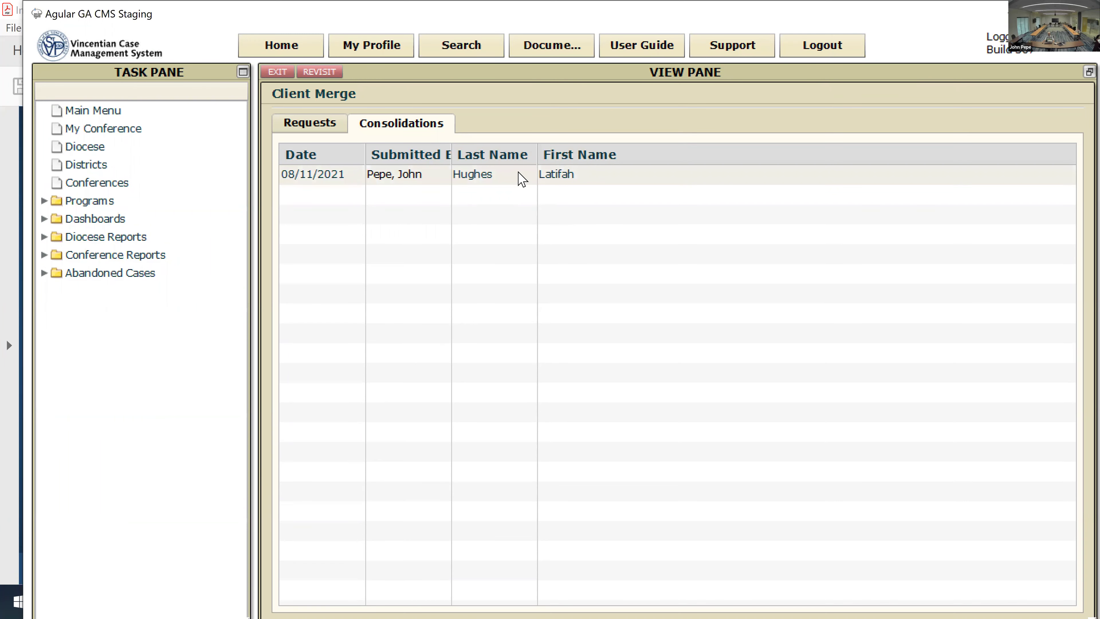
click(310, 124)
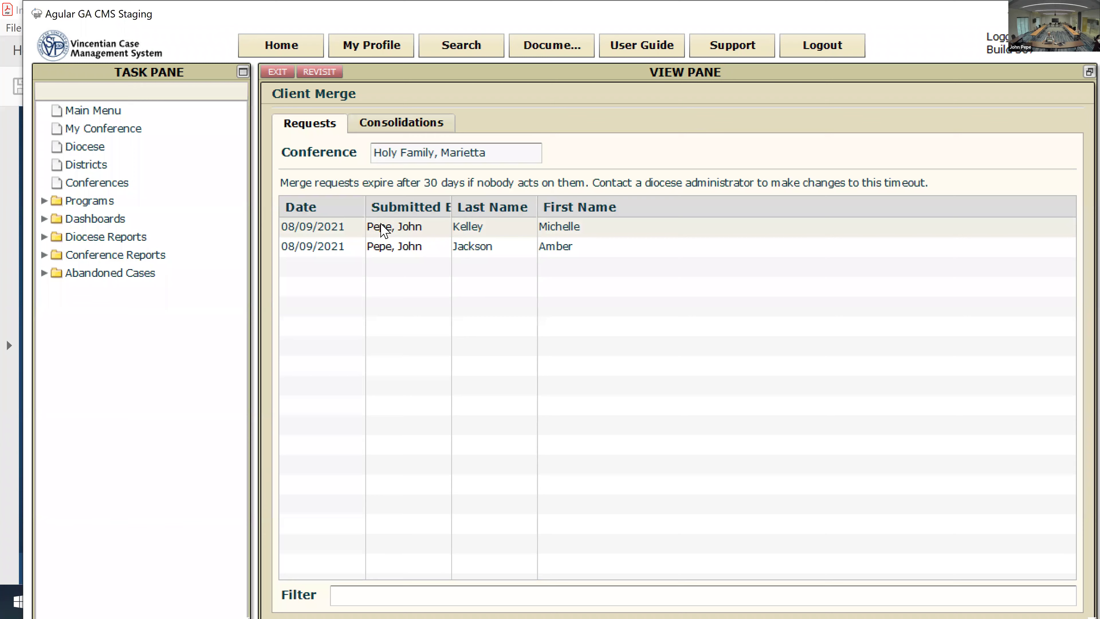
click(424, 126)
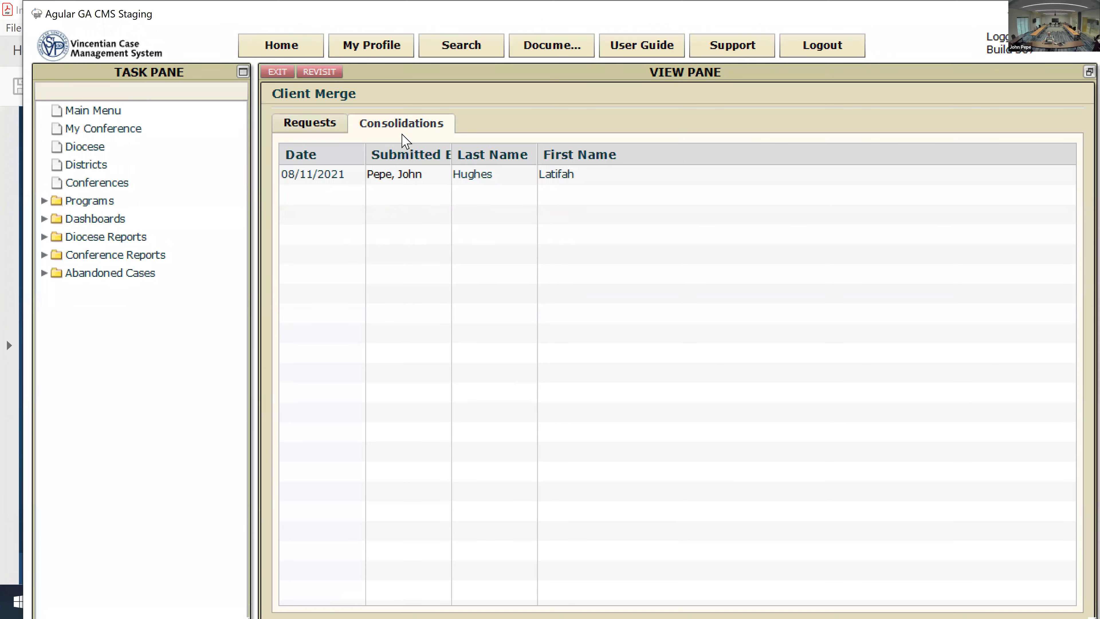
Step: Send the 08/11/2021 consolidation task back to the work list and view Requests
double_click(417, 177)
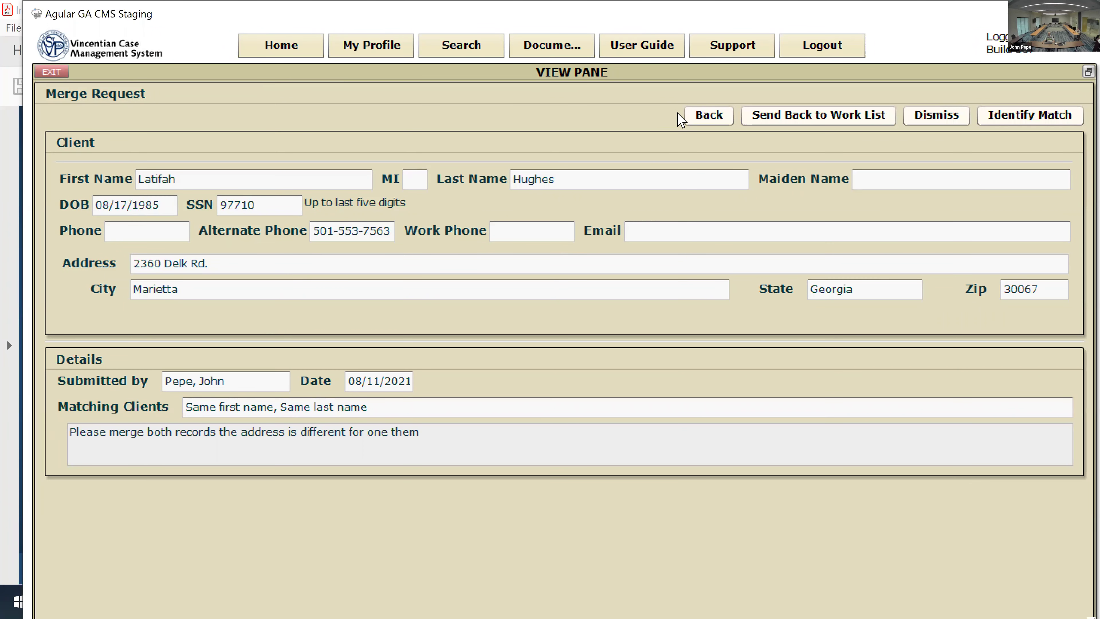
click(811, 120)
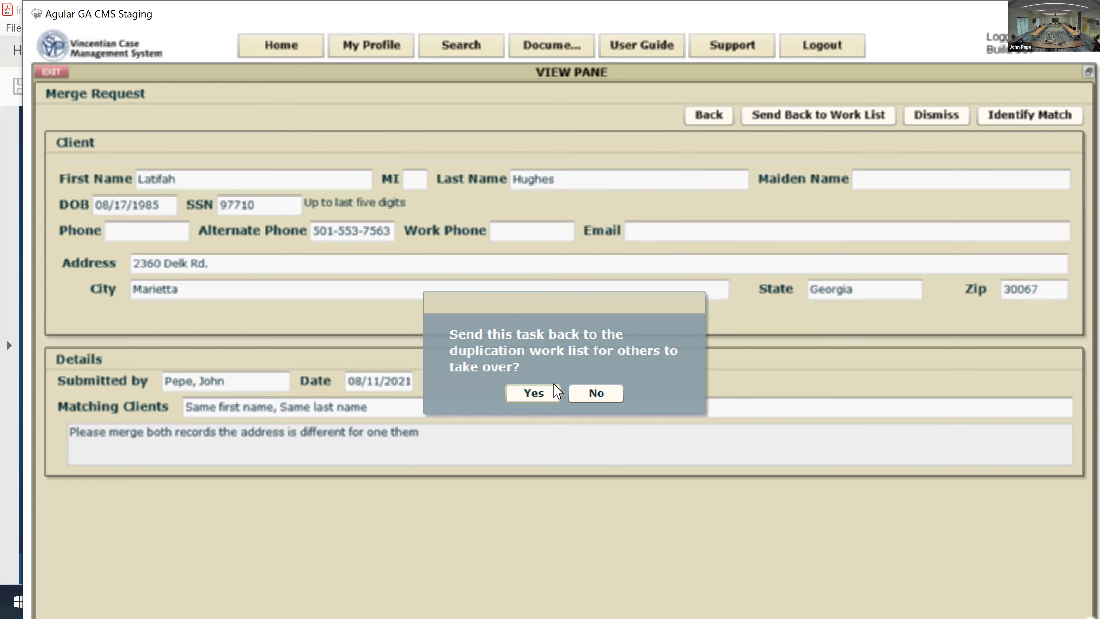
click(547, 392)
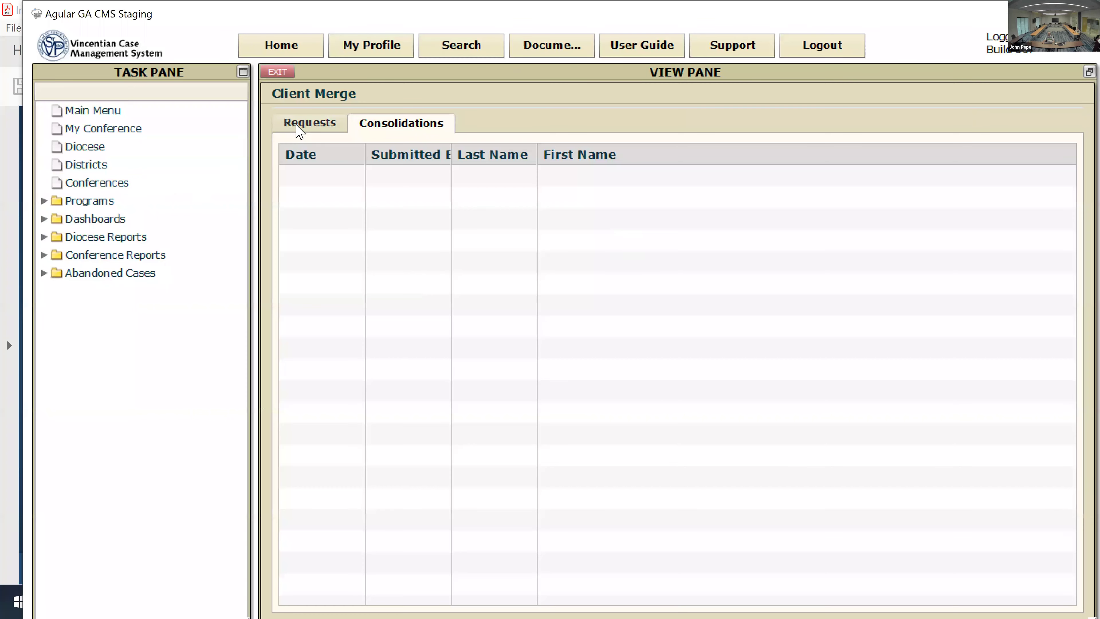
click(297, 129)
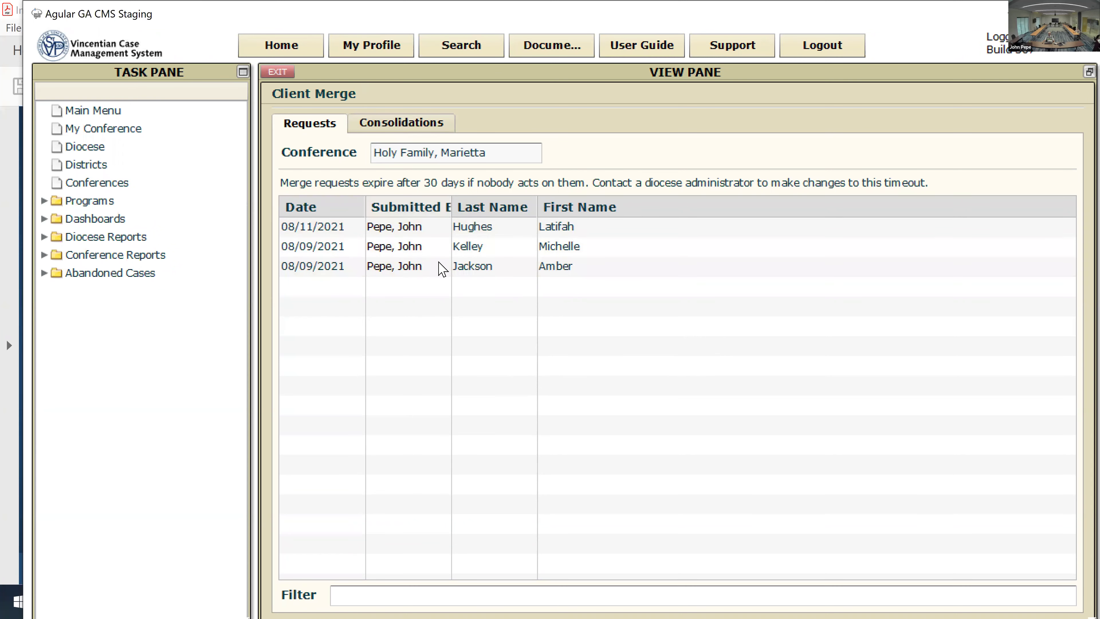
Step: Reopen and accept the 08/11/2021 request, taking its consolidation task again
double_click(510, 226)
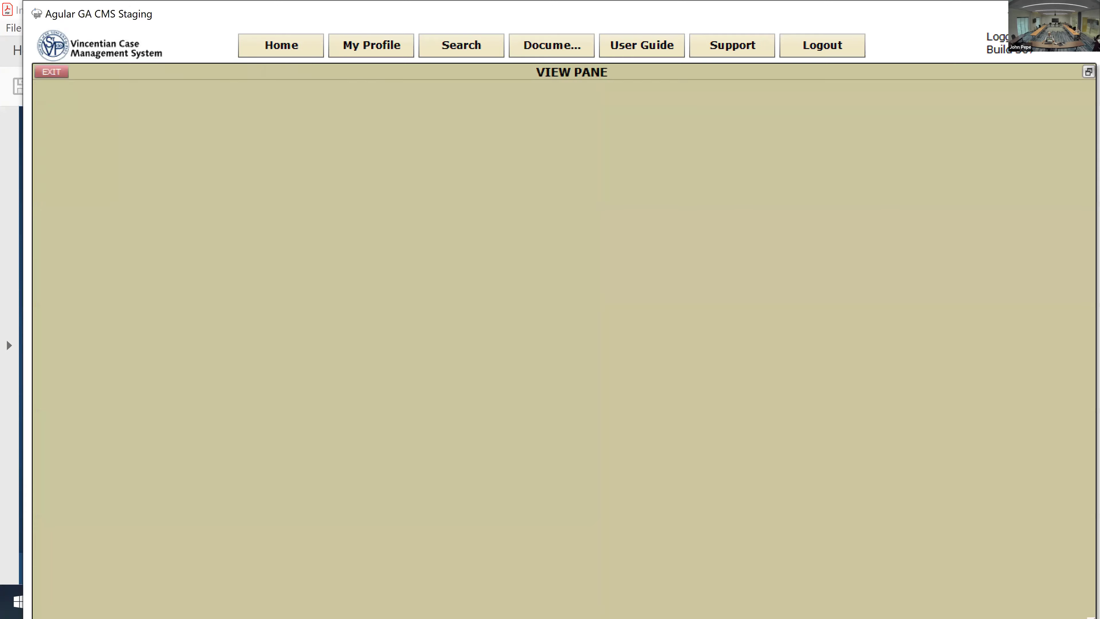
click(1042, 121)
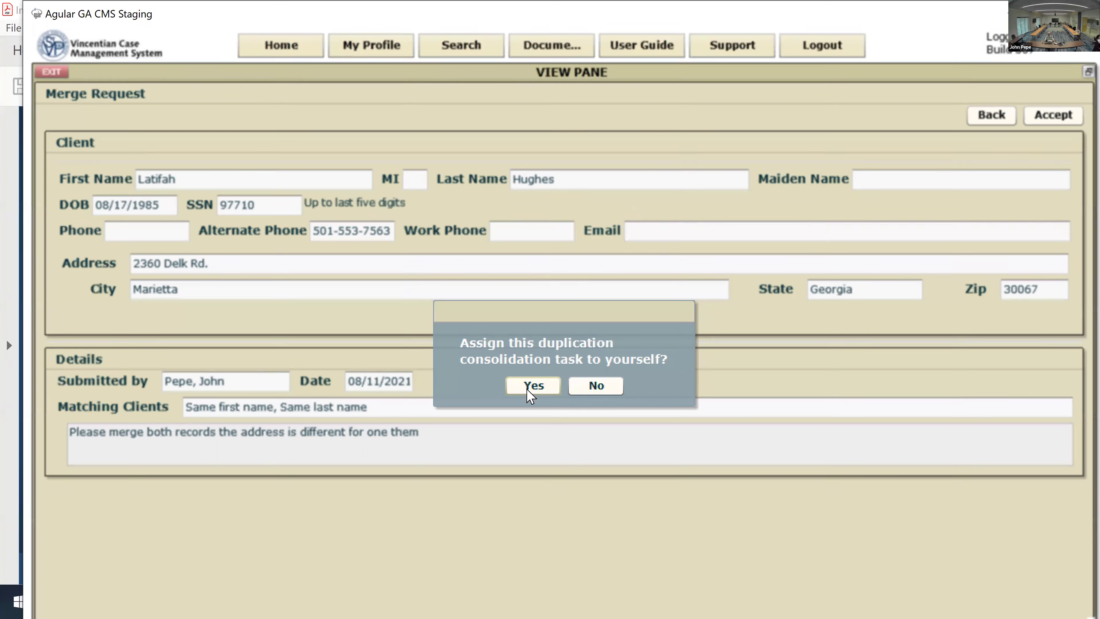
click(533, 393)
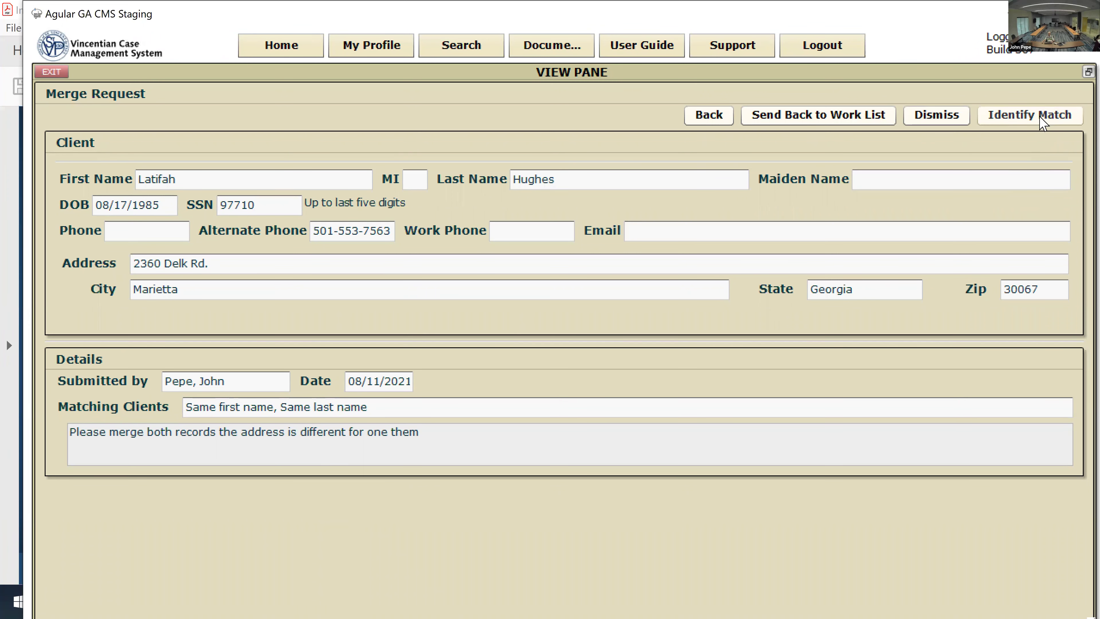
Step: Open the Identify Match search form for the merge request's client
click(1042, 123)
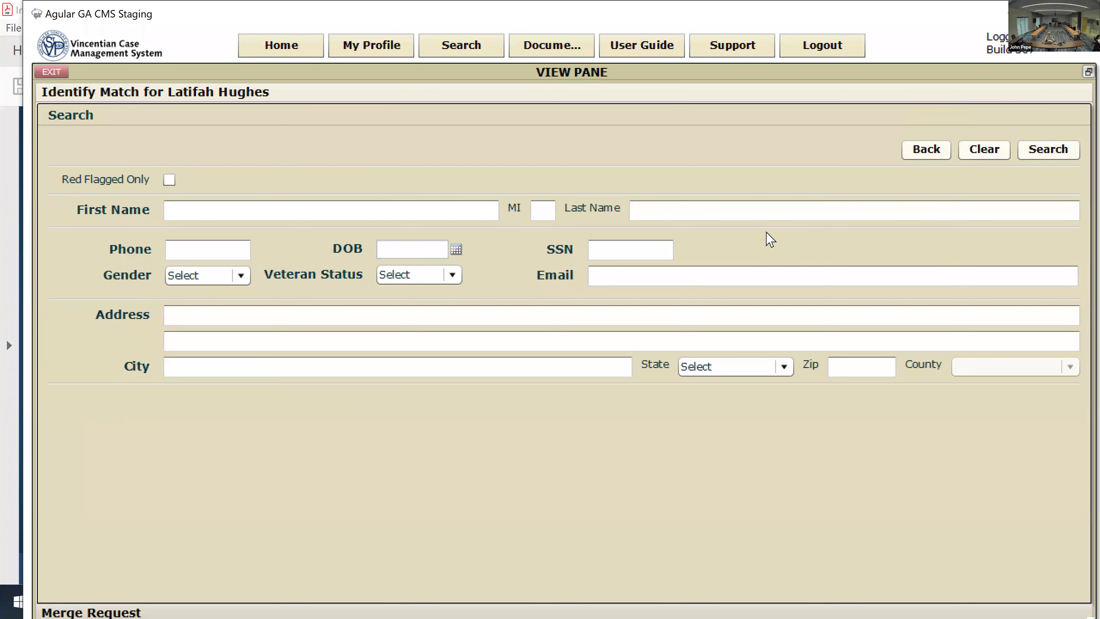
click(320, 213)
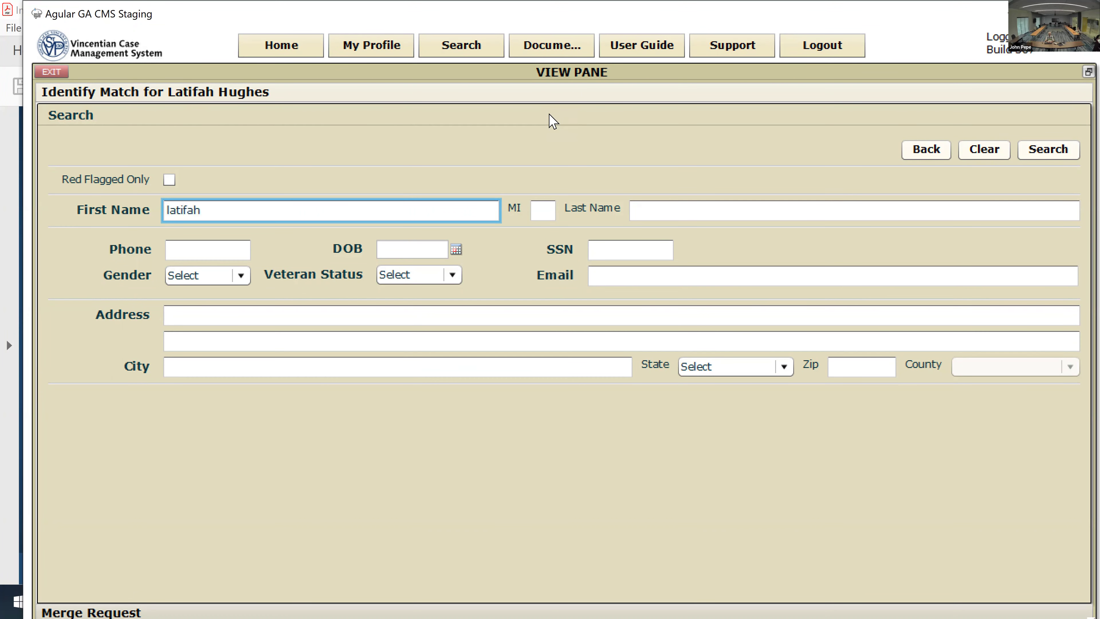
key(Tab)
key(Tab)
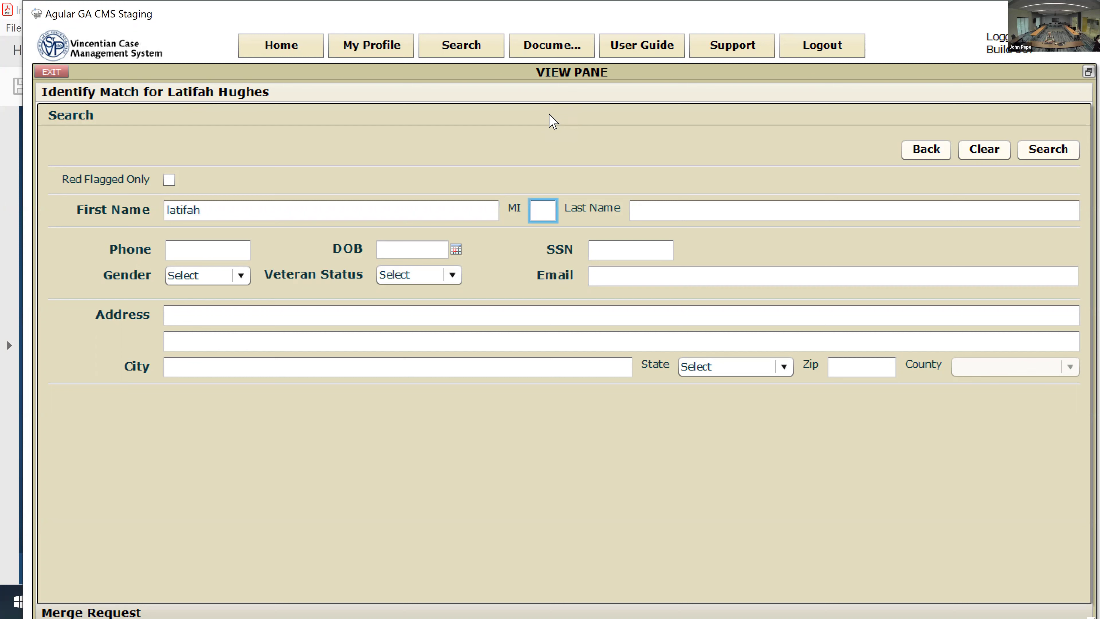
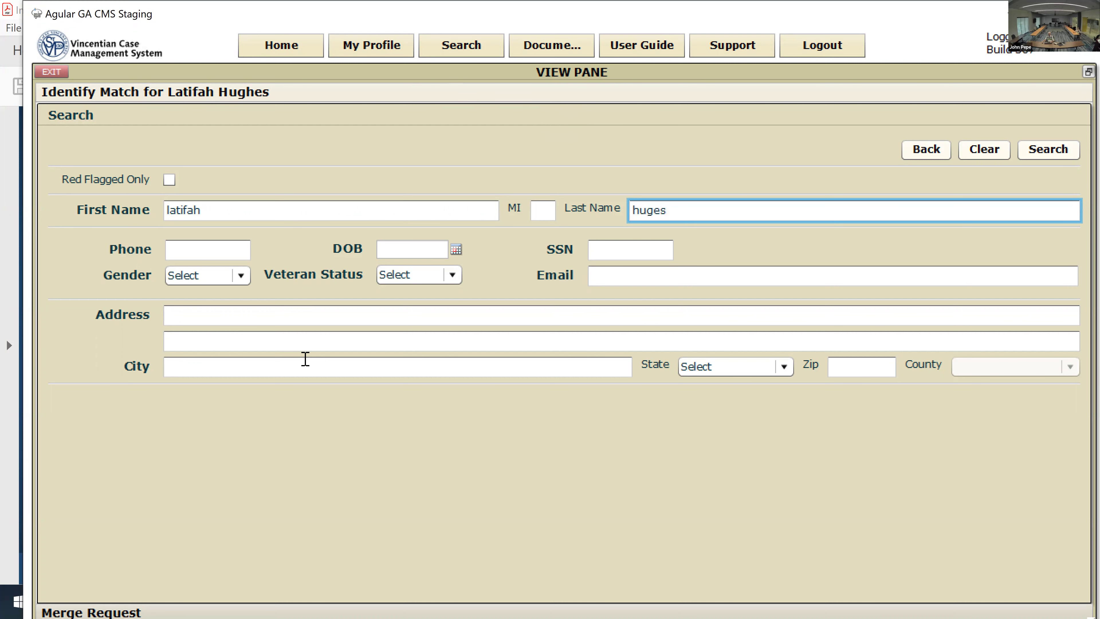
click(1057, 152)
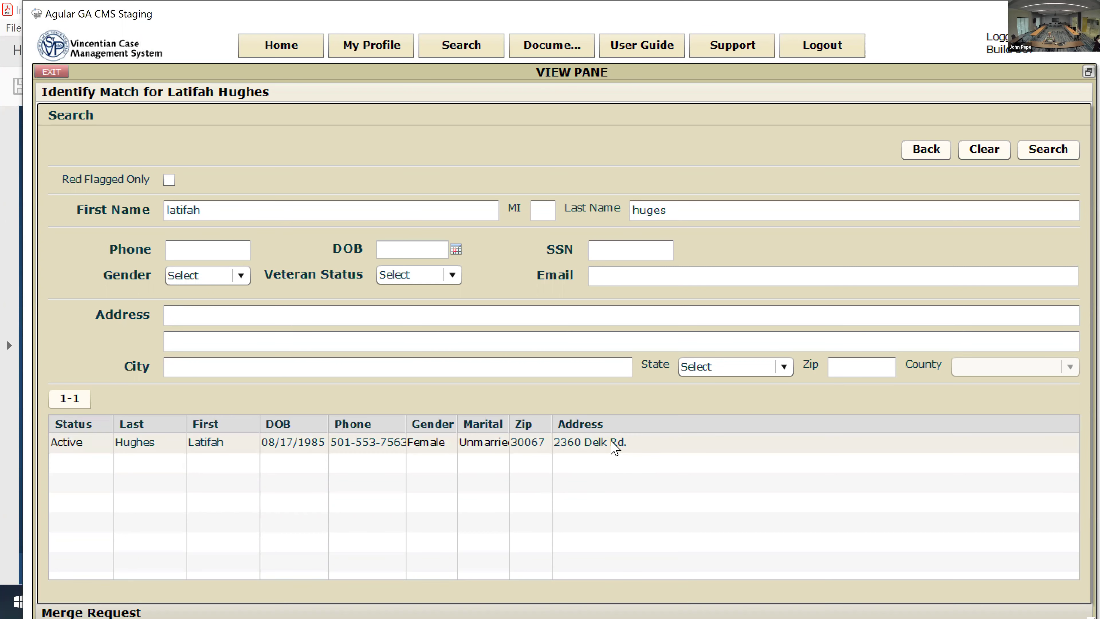
Step: Open the found client in Review Candidate Match and compare Primary and Match profiles, noting church affiliation and Street 2 differ
click(615, 447)
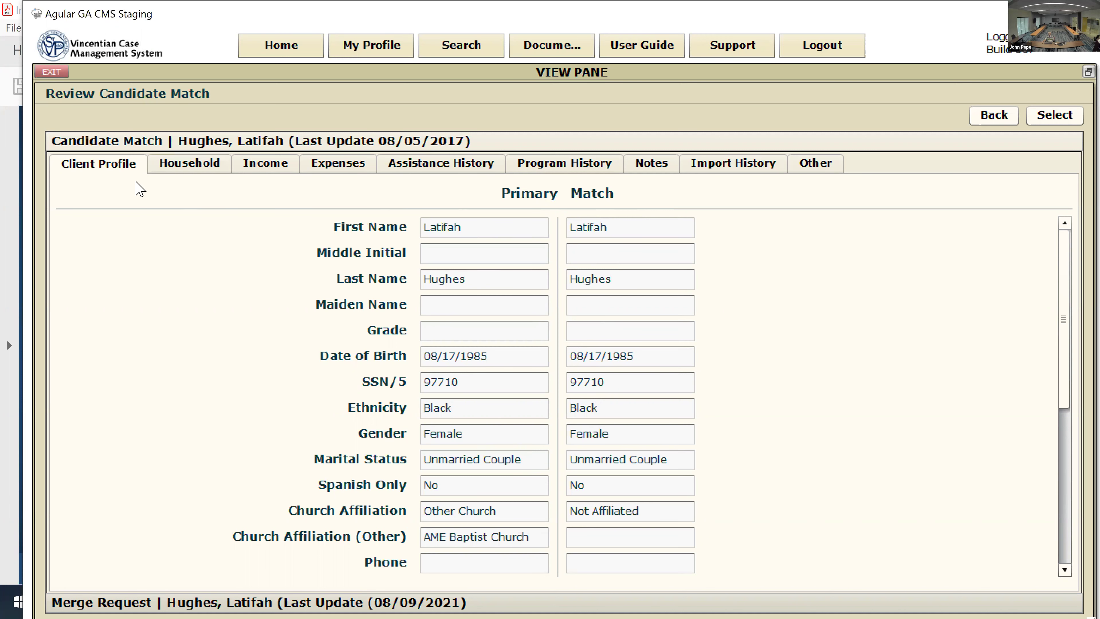
scroll(606, 342, down, 3)
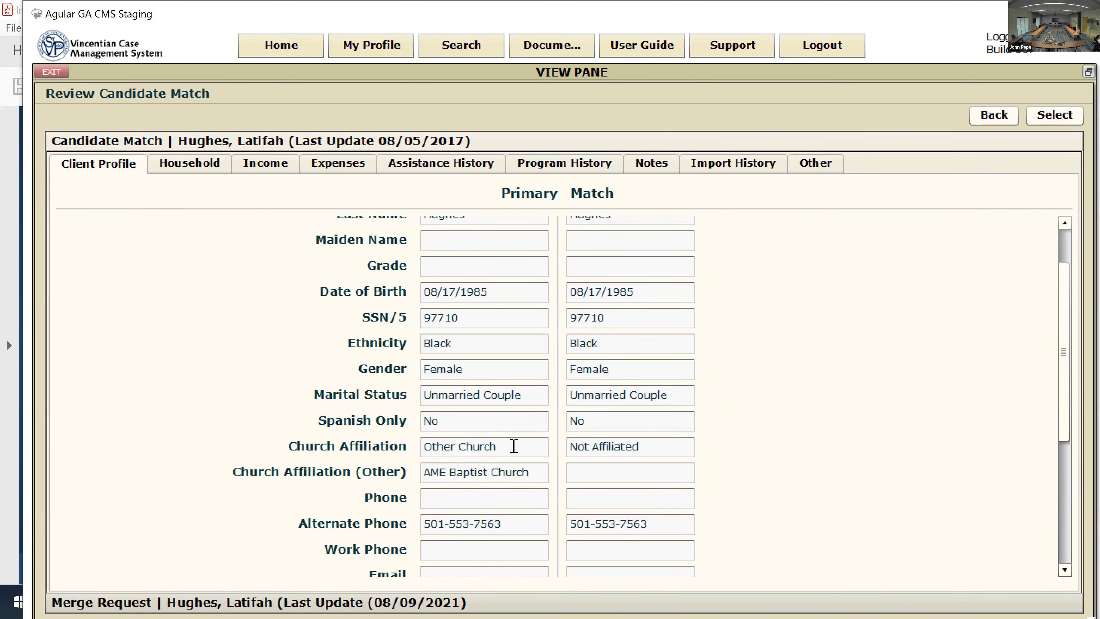
scroll(514, 447, down, 2)
scroll(514, 452, down, 3)
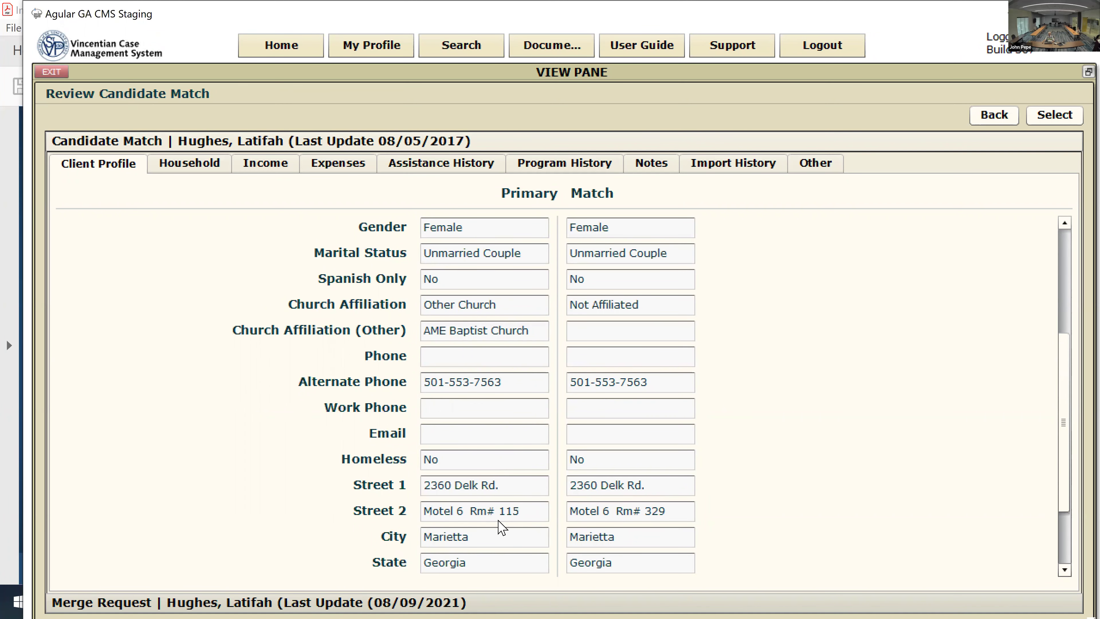
scroll(533, 485, down, 1)
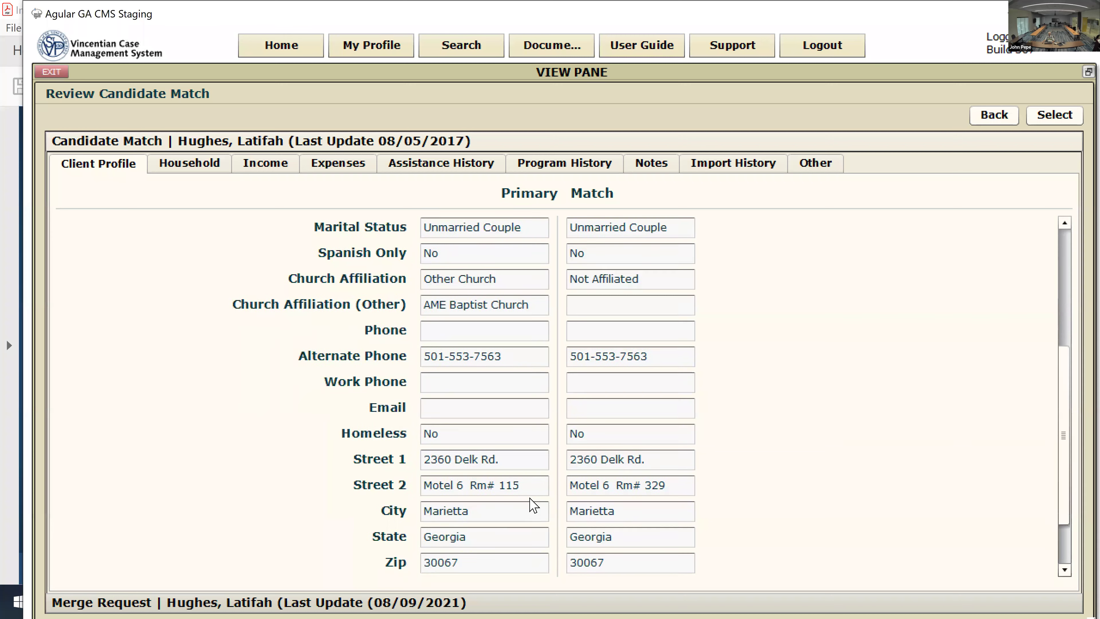
scroll(526, 492, up, 4)
scroll(526, 490, up, 5)
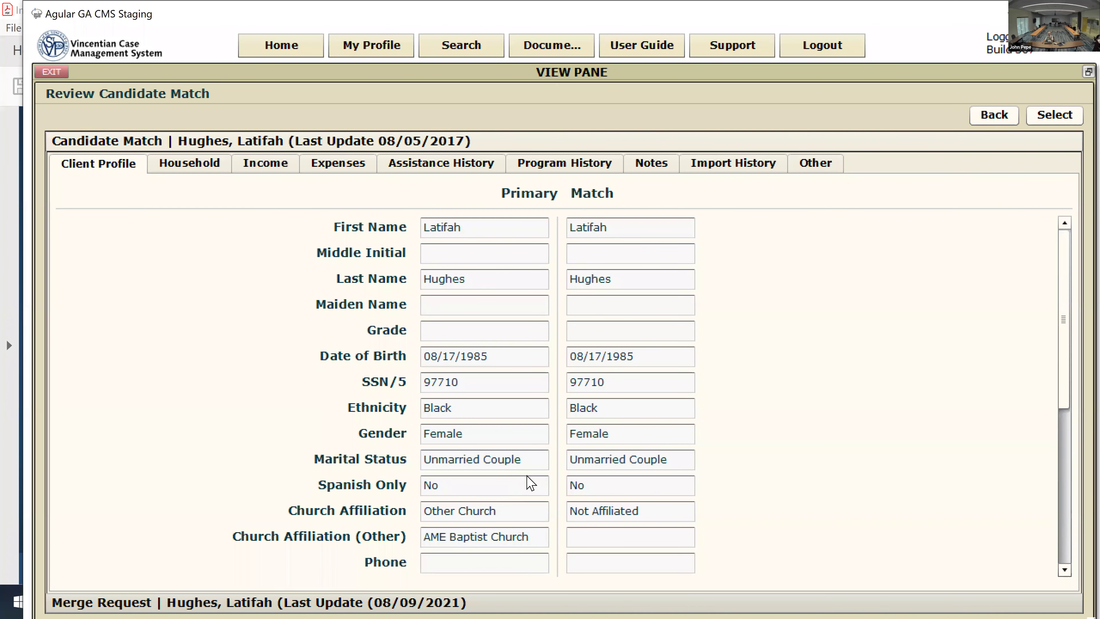
Step: Compare both records' household members, then view the income comparison, which is empty for both
click(180, 169)
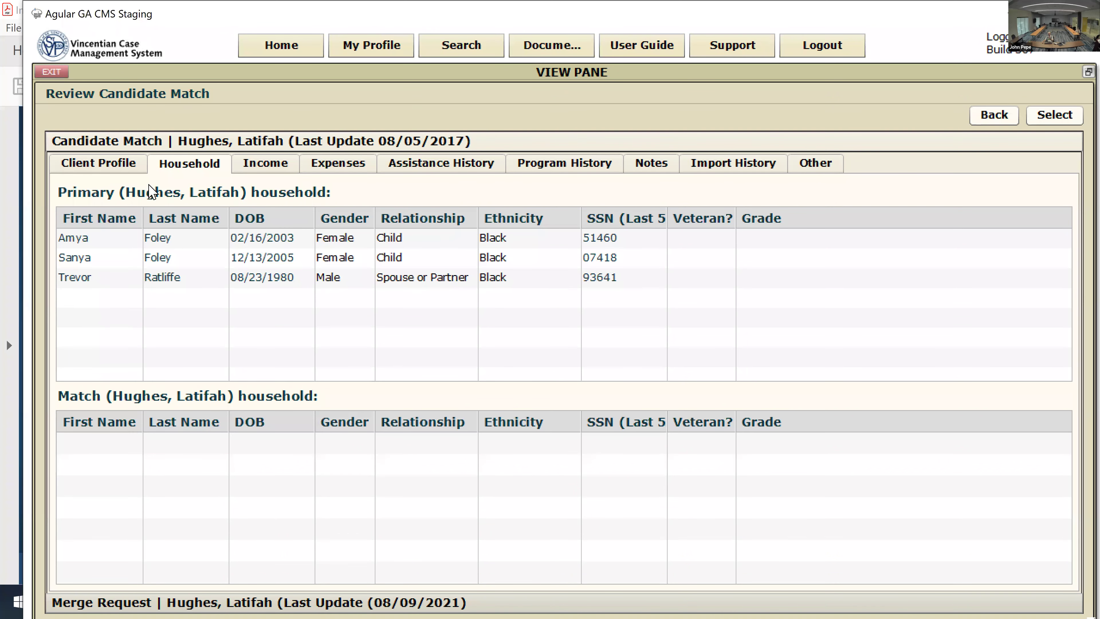
click(107, 171)
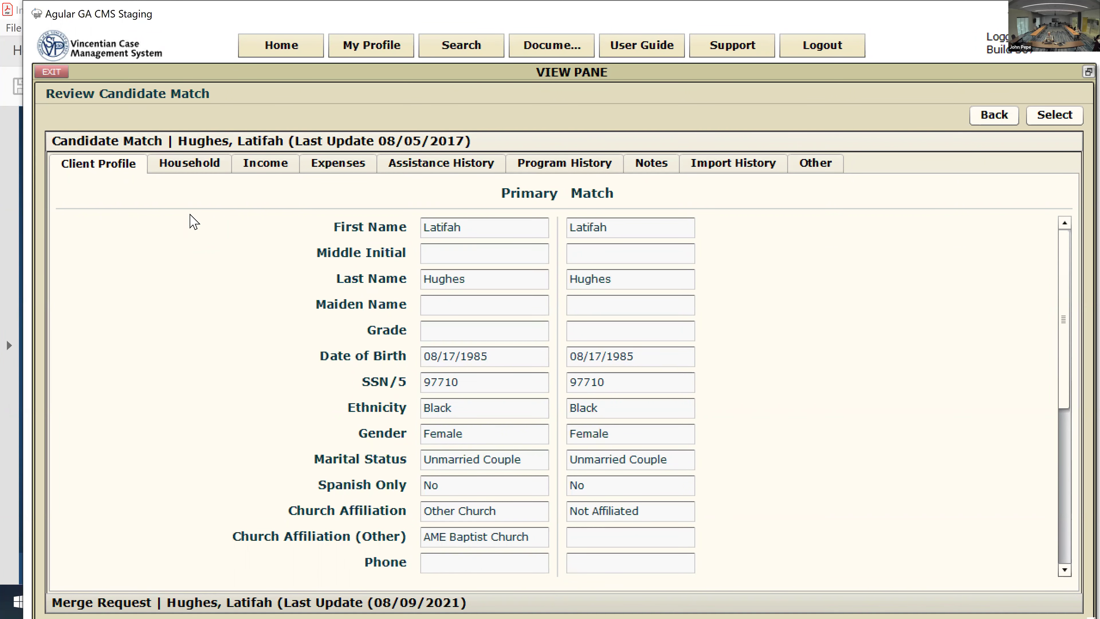
click(174, 170)
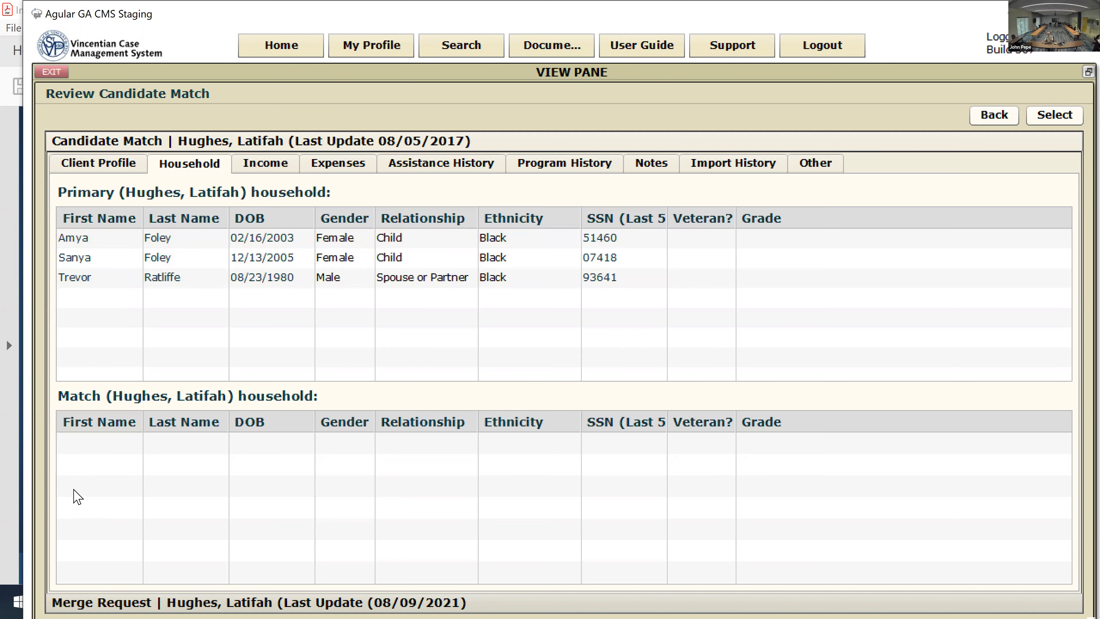
click(256, 168)
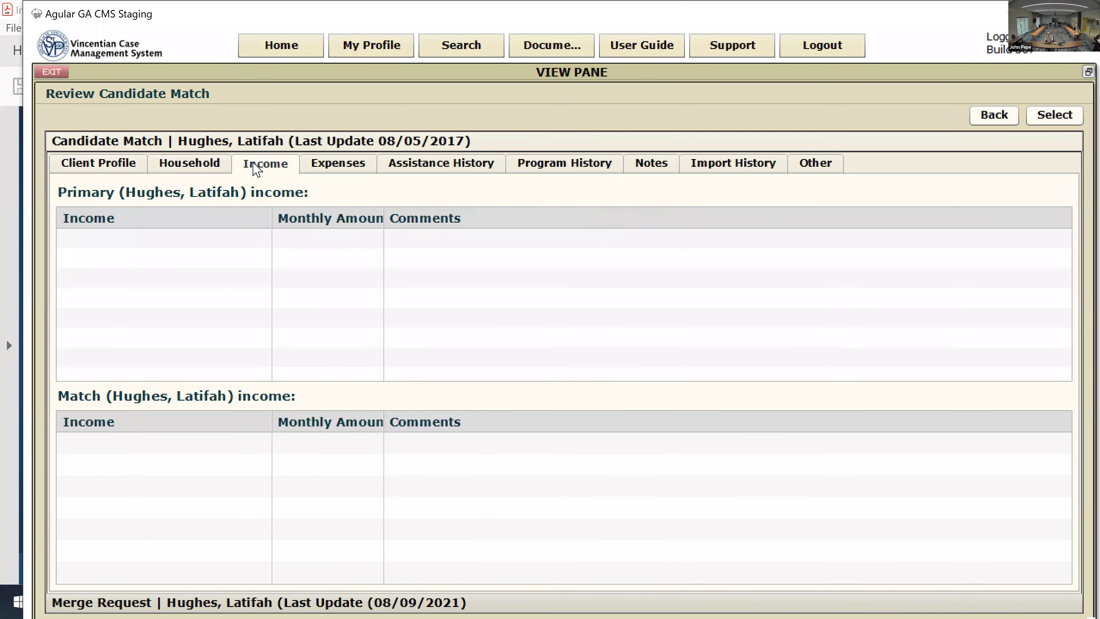
Step: Review the Expenses, Assistance History and Program History comparisons, ending back on the Client Profile comparison
click(346, 171)
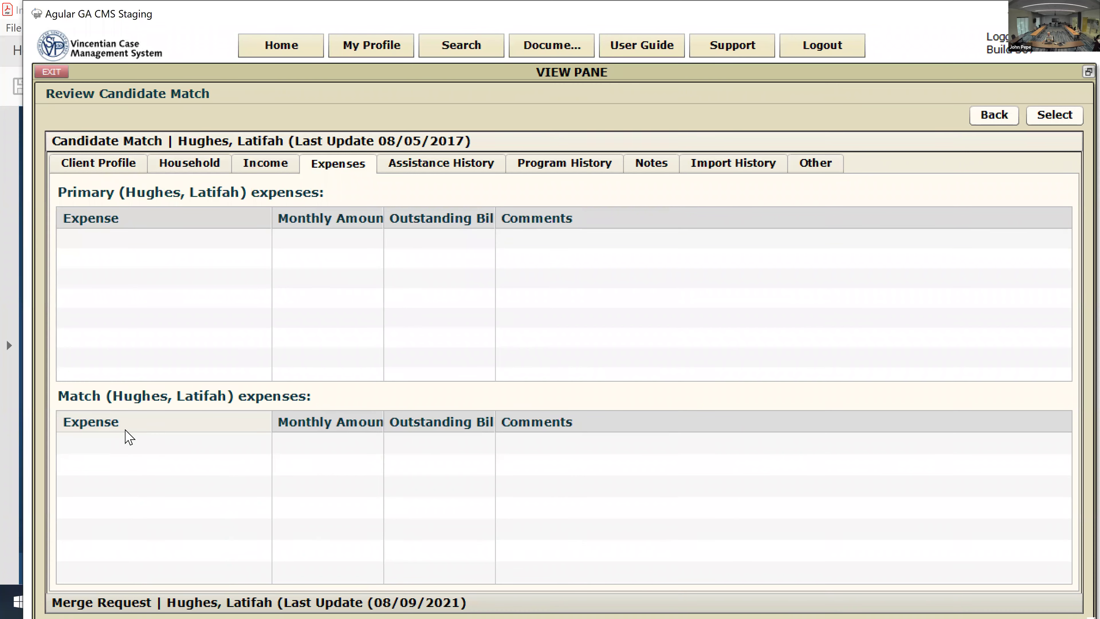
click(423, 165)
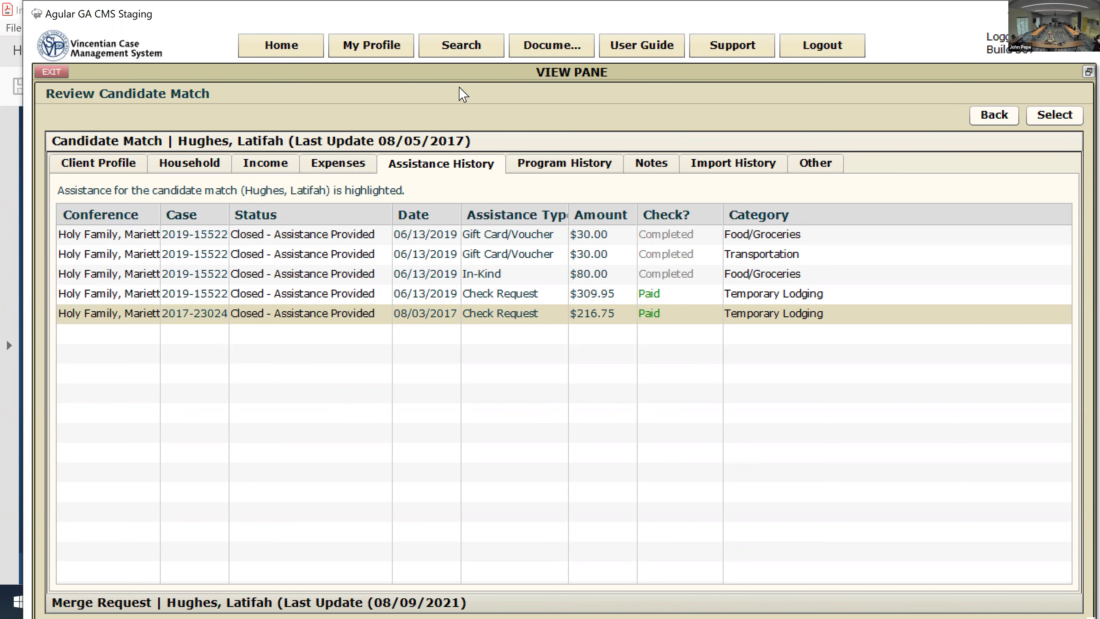
click(520, 169)
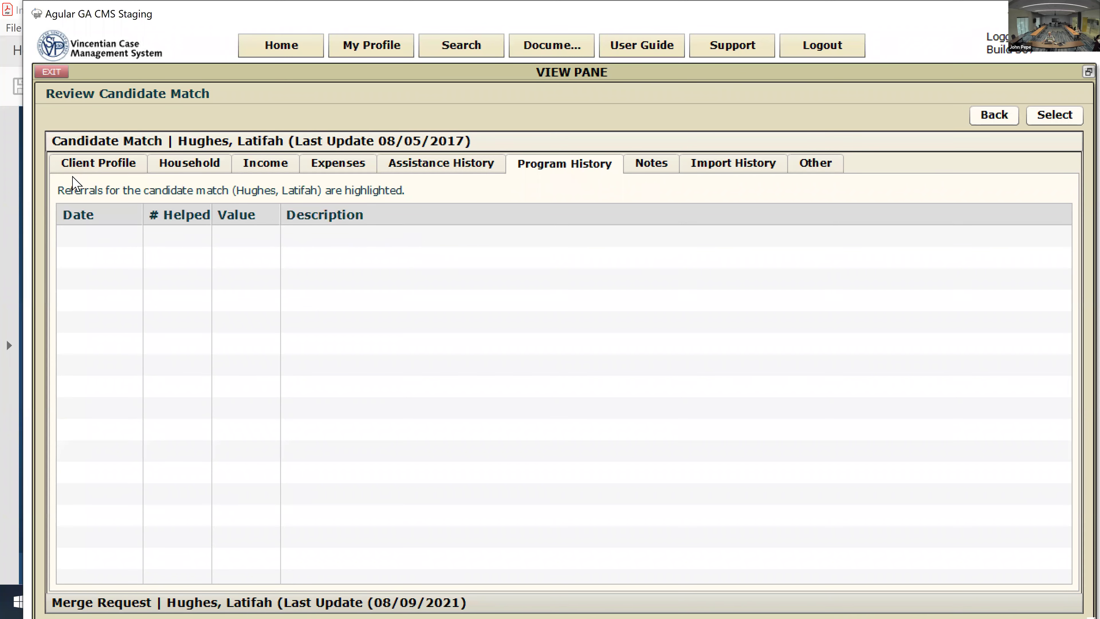
click(84, 167)
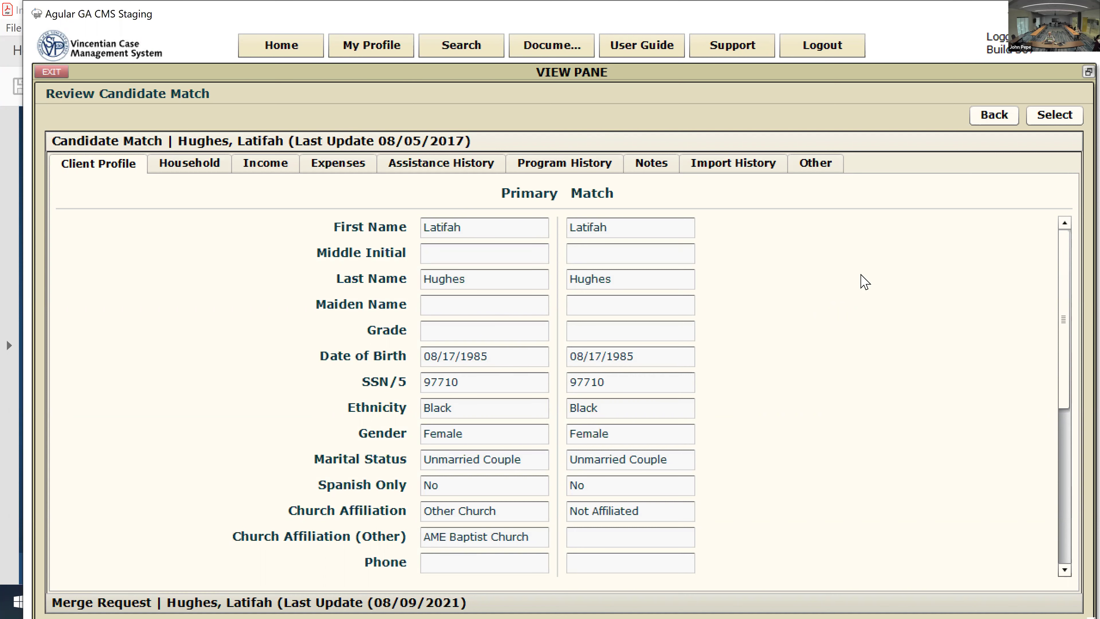
Step: Accept the candidate for merging and take Street 2 from the match record, keeping other fields from the primary
click(1053, 116)
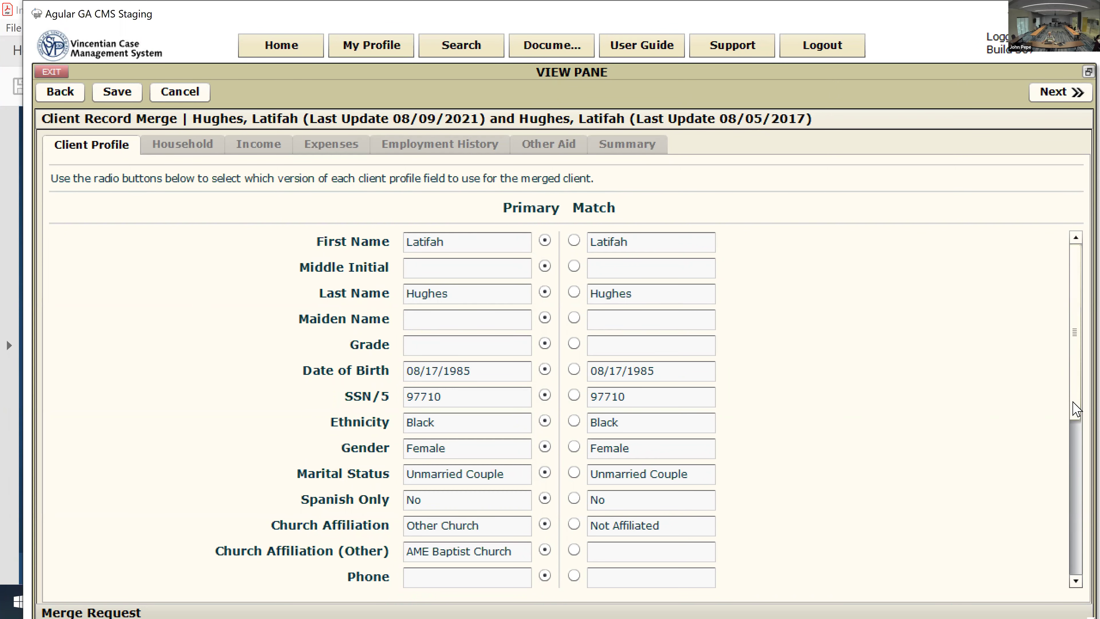
scroll(1074, 412, down, 2)
scroll(1074, 412, up, 2)
scroll(1077, 401, down, 3)
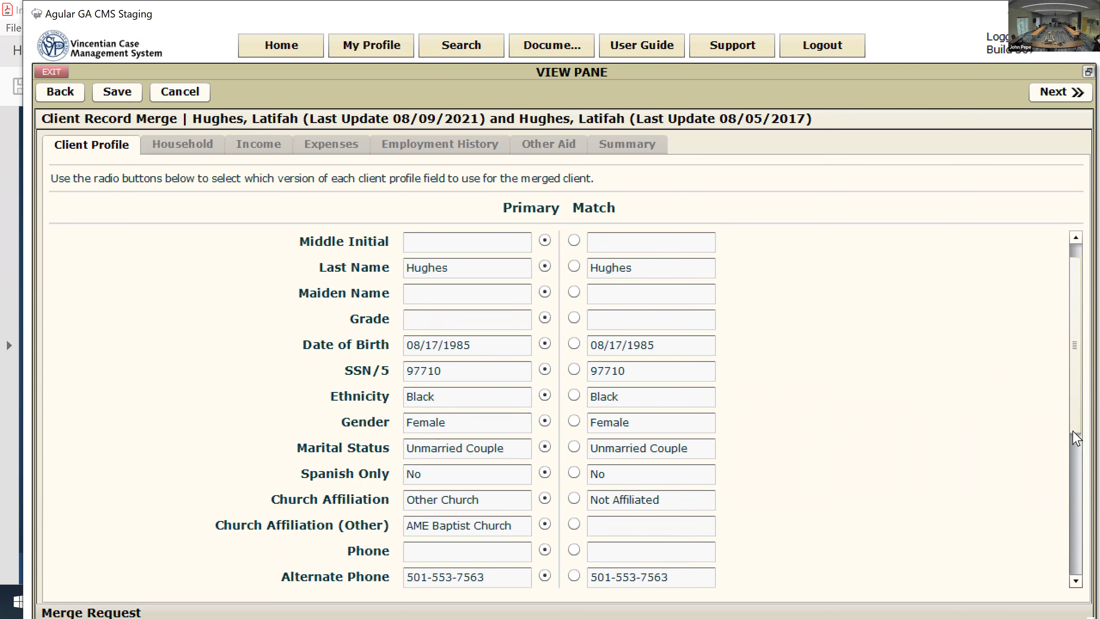
scroll(1077, 494, down, 9)
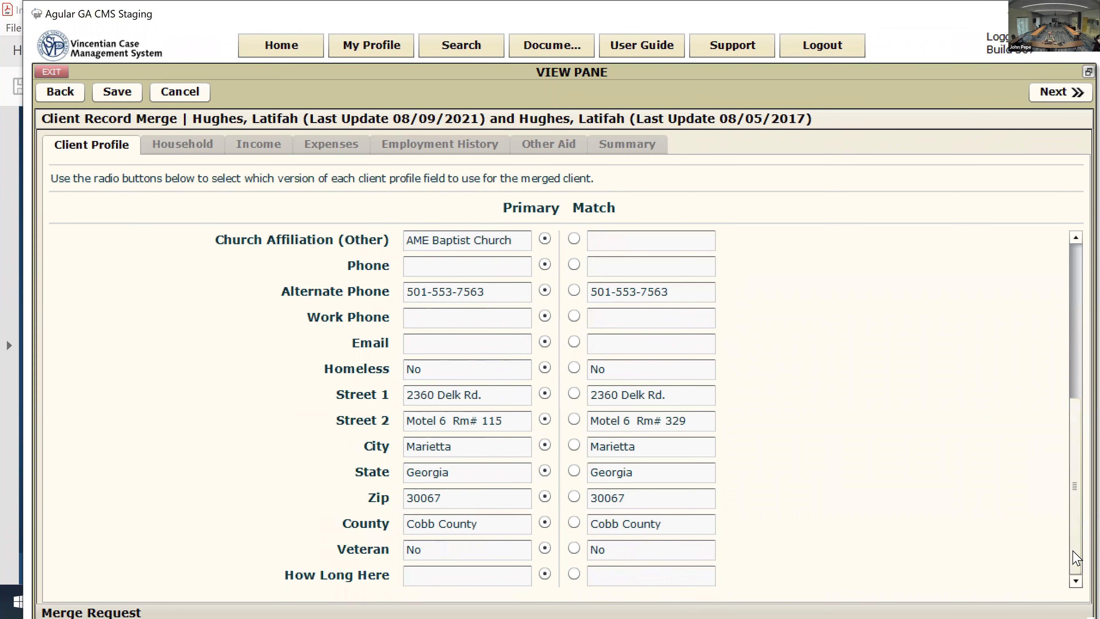
scroll(1077, 533, up, 3)
scroll(1078, 496, up, 5)
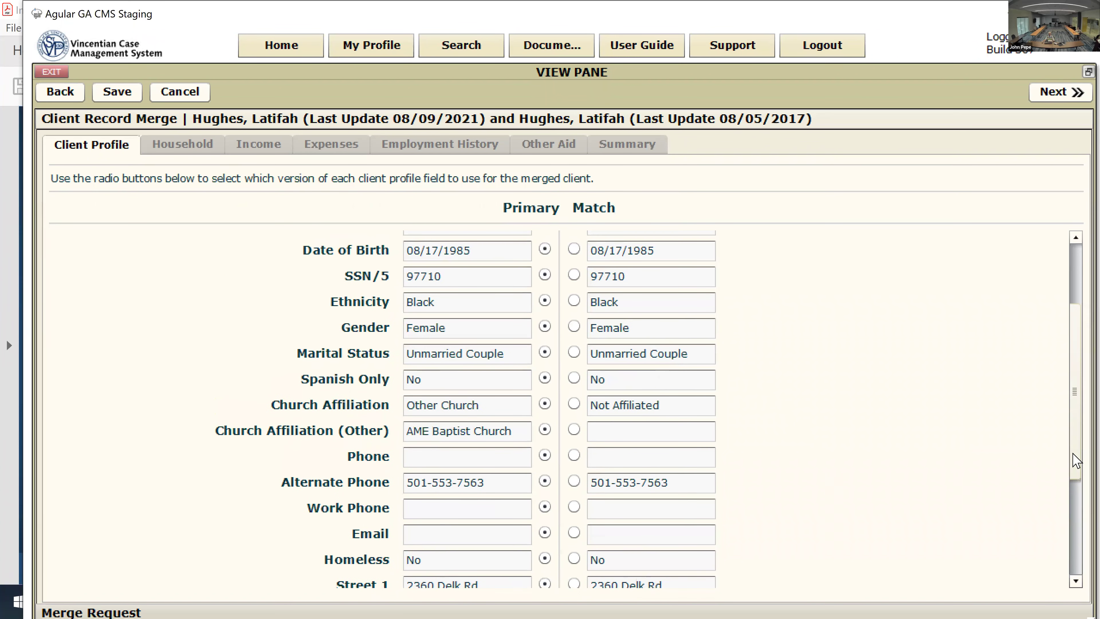
scroll(1077, 490, down, 4)
scroll(1076, 522, down, 2)
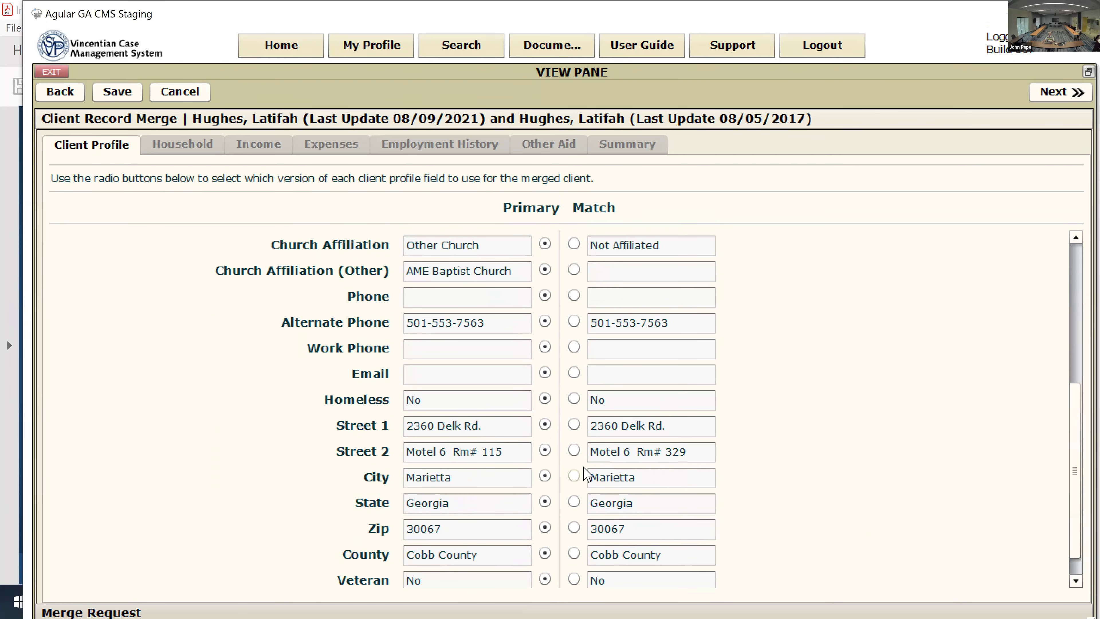
click(575, 451)
scroll(1073, 522, down, 1)
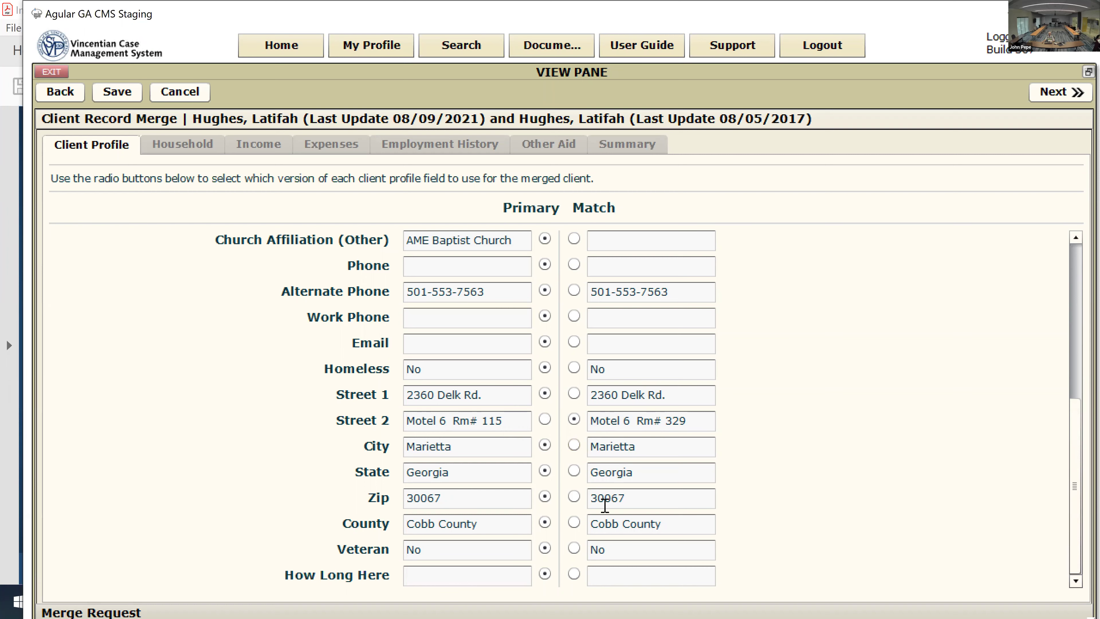
Step: Keep all three primary household members in the merge and advance to the Income step
click(1053, 97)
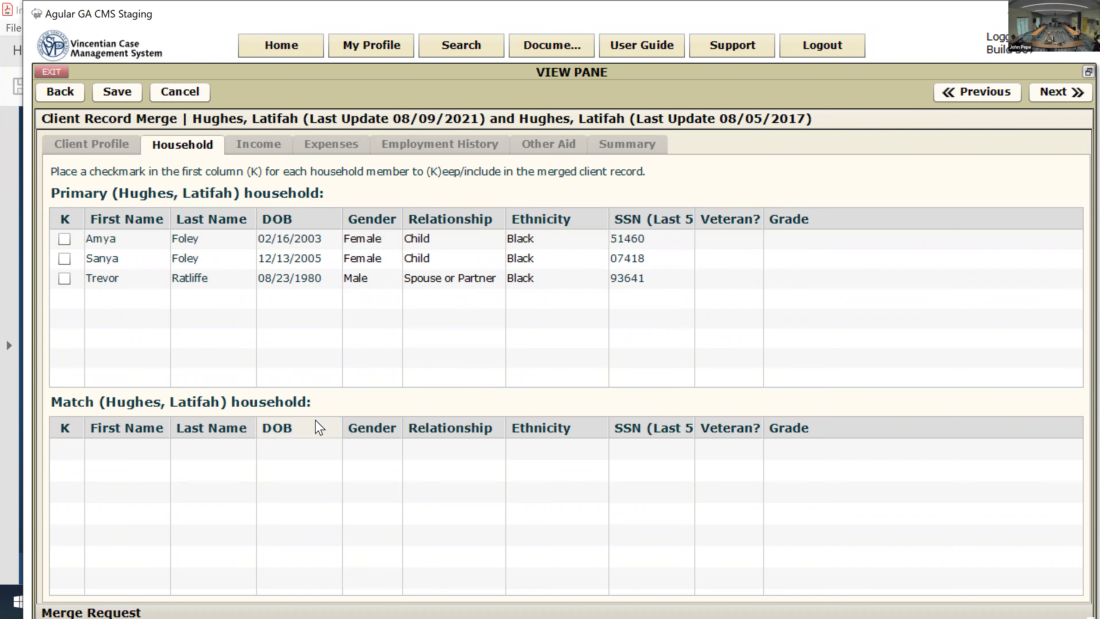
click(67, 241)
click(65, 259)
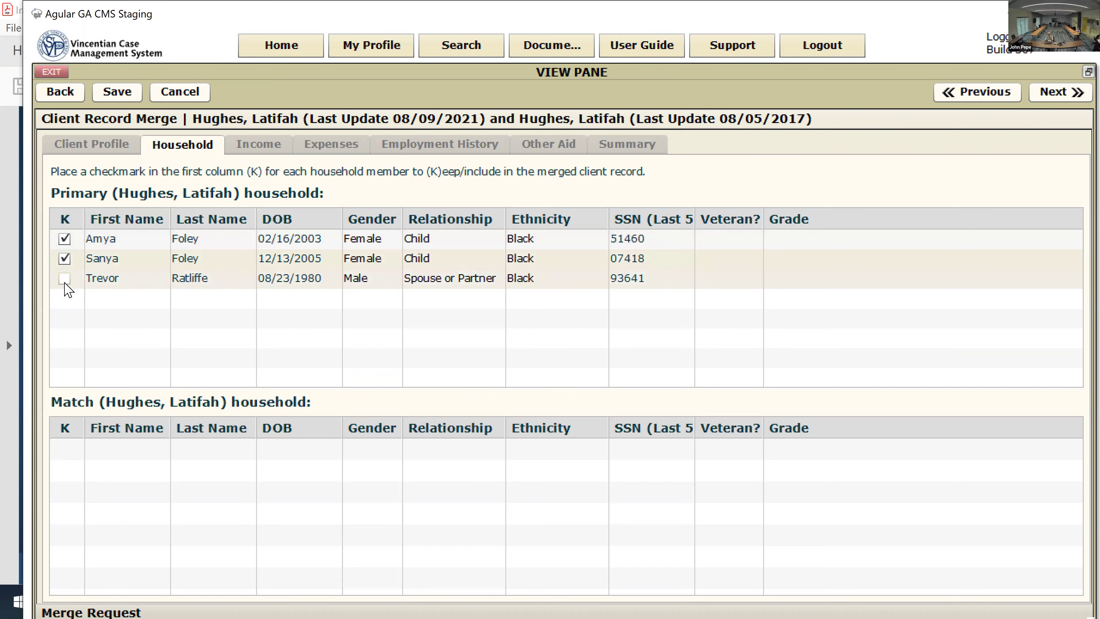
click(65, 281)
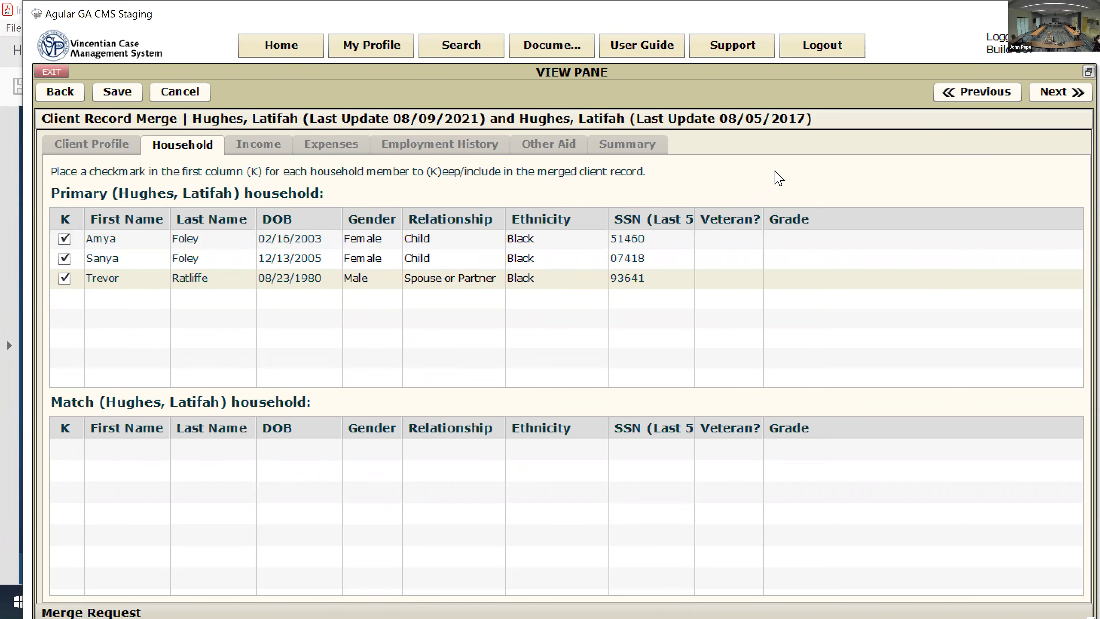
click(1054, 97)
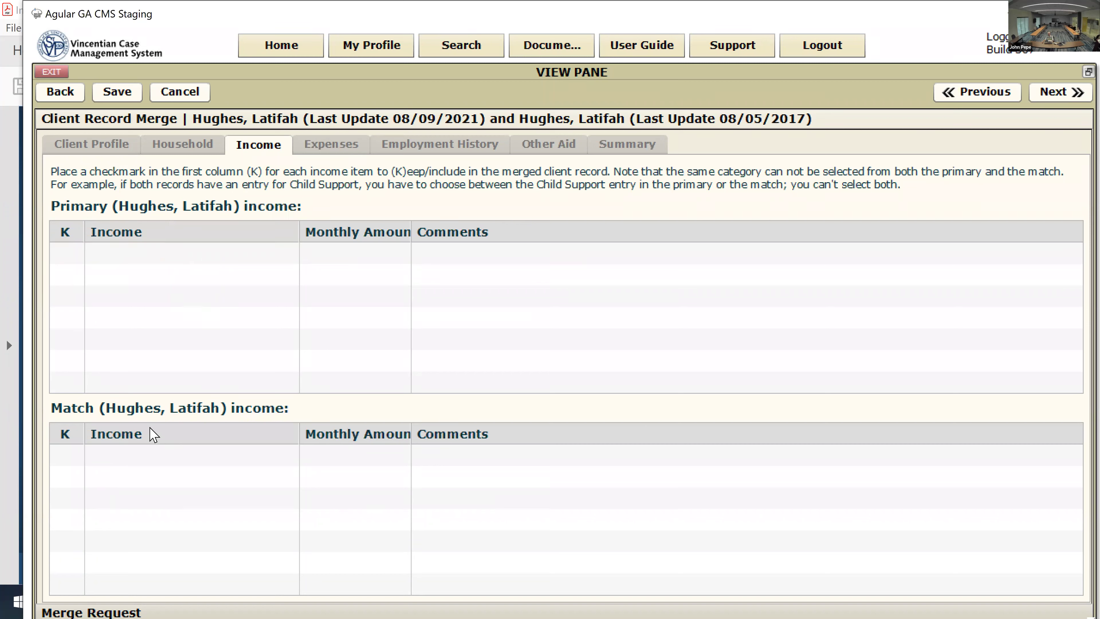
Step: Pass the empty Income and Expenses steps and keep the primary's employment history, reaching Other Aid
click(1060, 93)
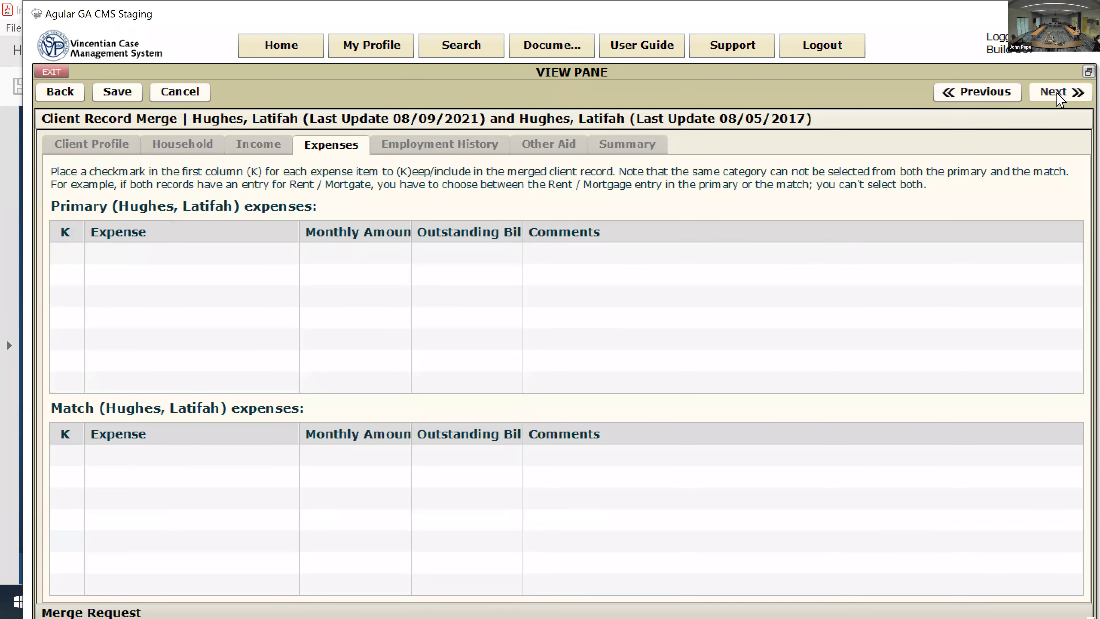
click(1059, 93)
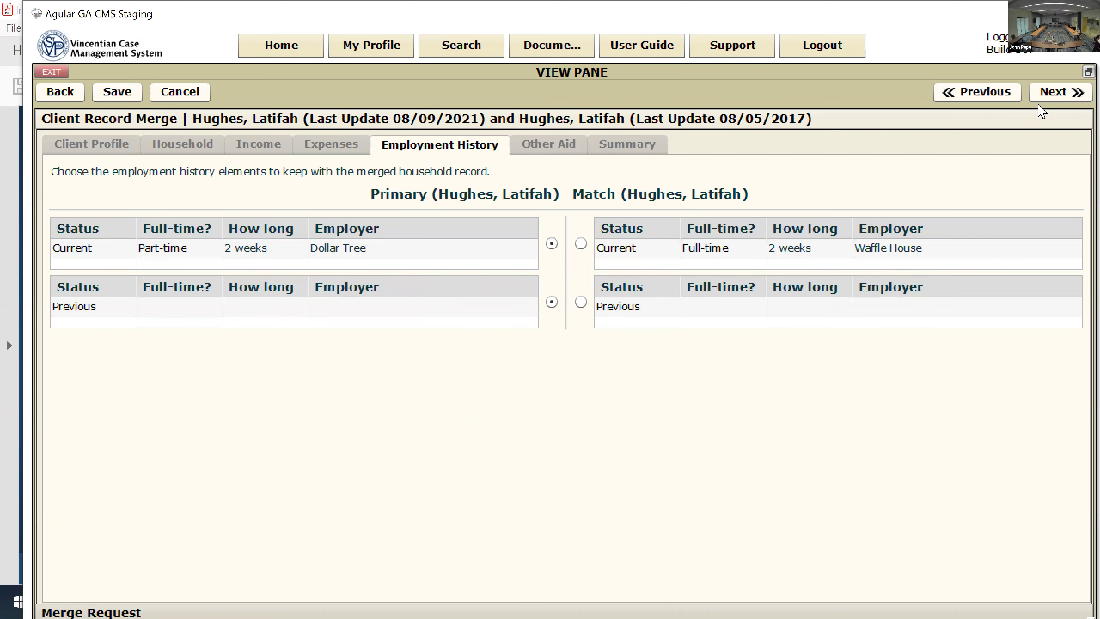
click(1053, 95)
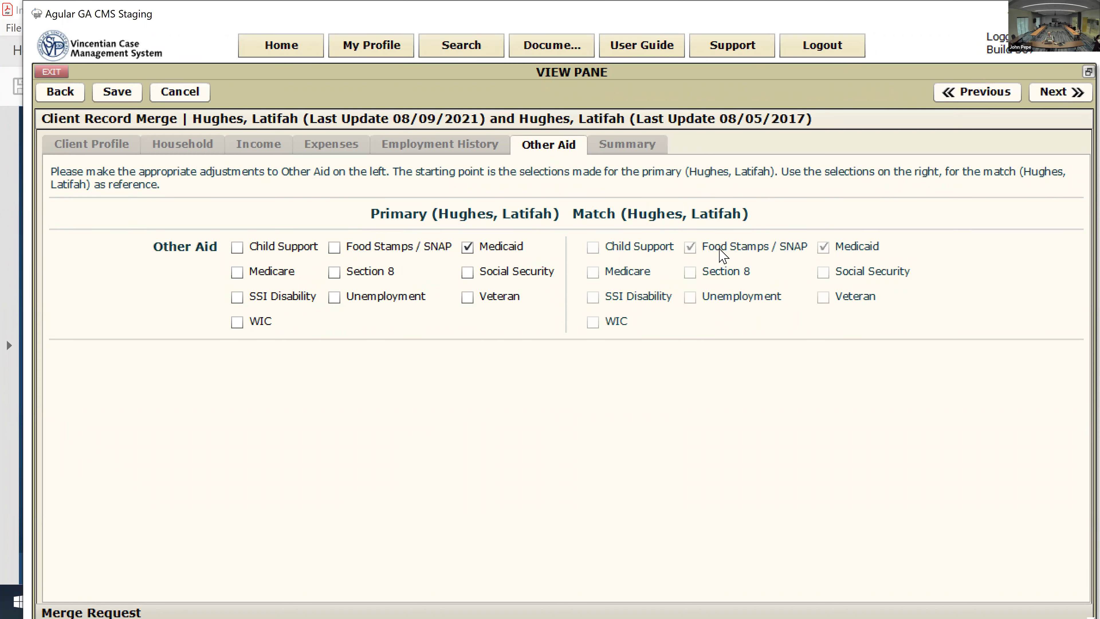
Step: Add Food Stamps / SNAP and SSI Disability to the merged client's other aid and open the Summary
click(344, 254)
click(238, 299)
click(1067, 92)
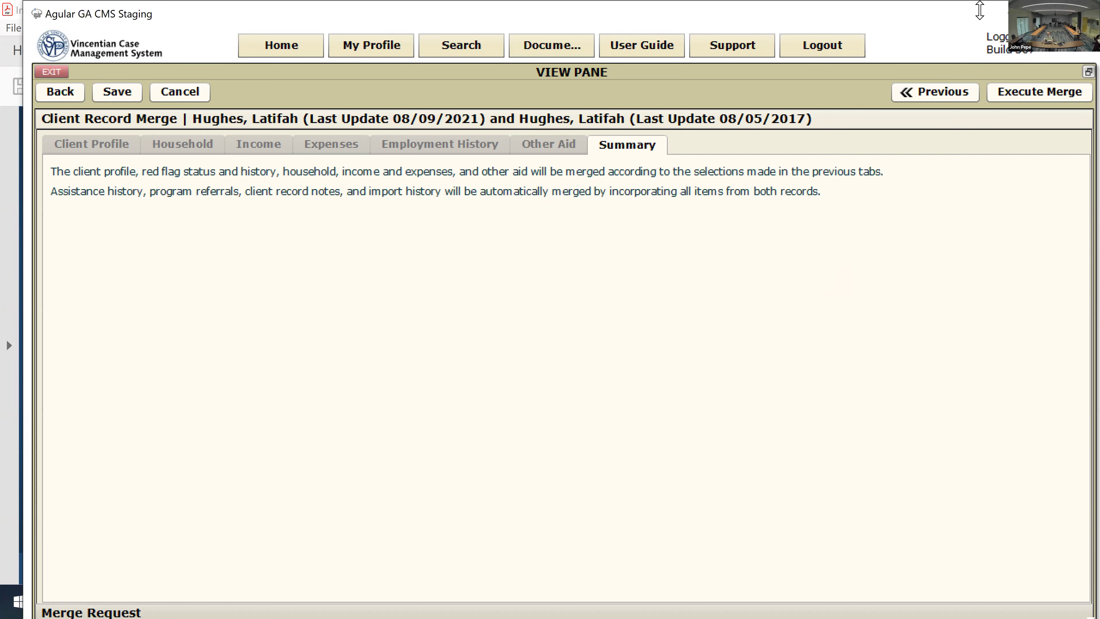
Step: Execute the merge and confirm creating the merged record and deleting the duplicates
click(1024, 98)
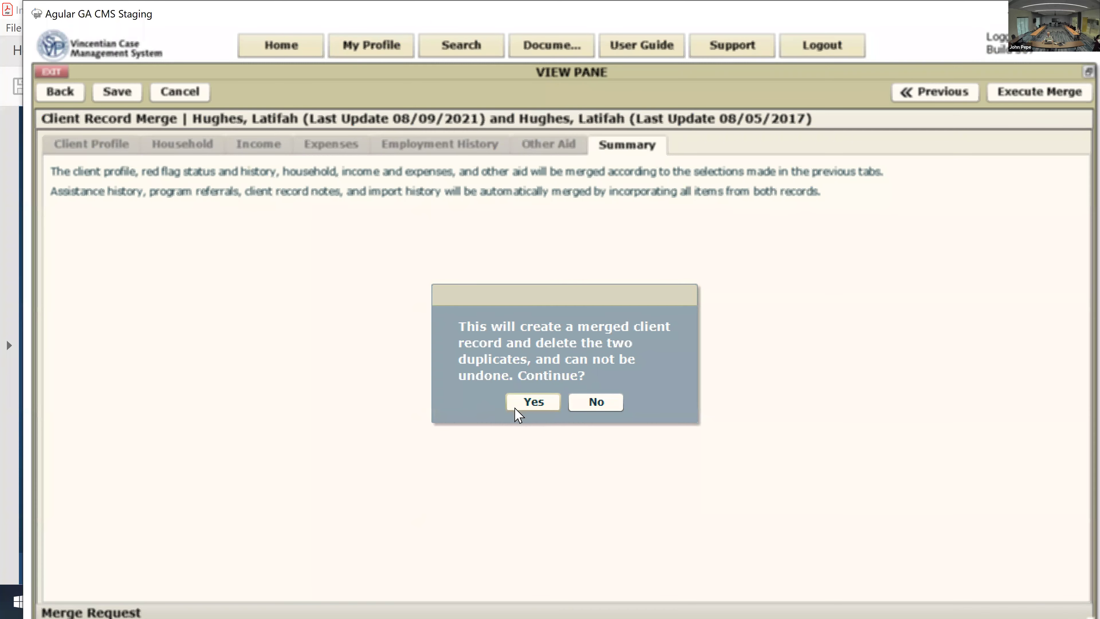
click(593, 402)
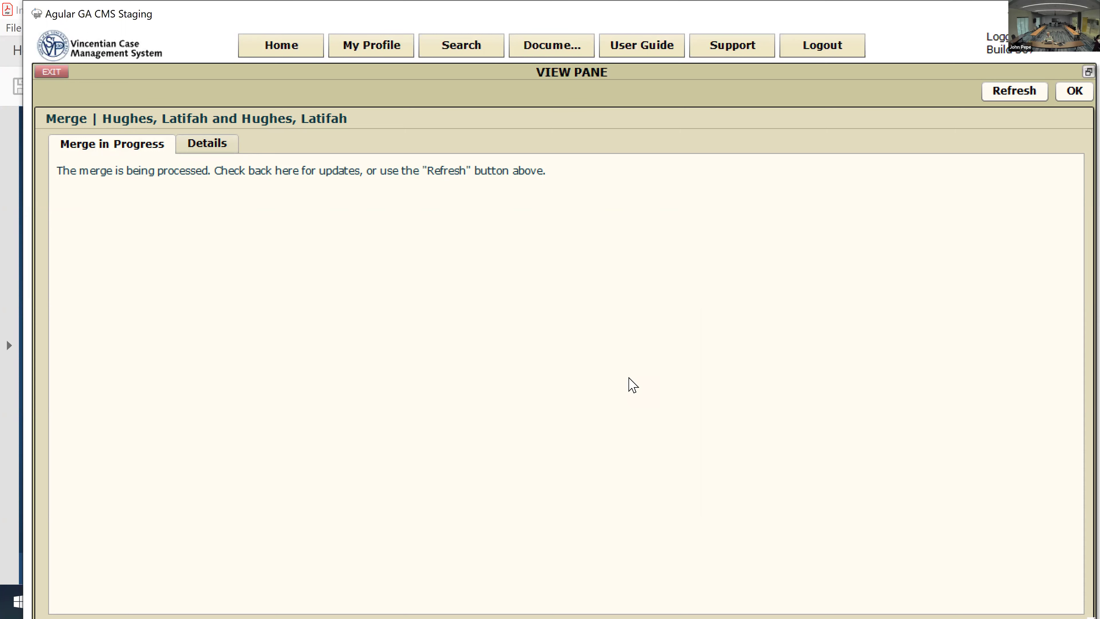
Step: Refresh the merge status until Merge Complete shows the Merged Client Record link
click(1015, 92)
click(216, 145)
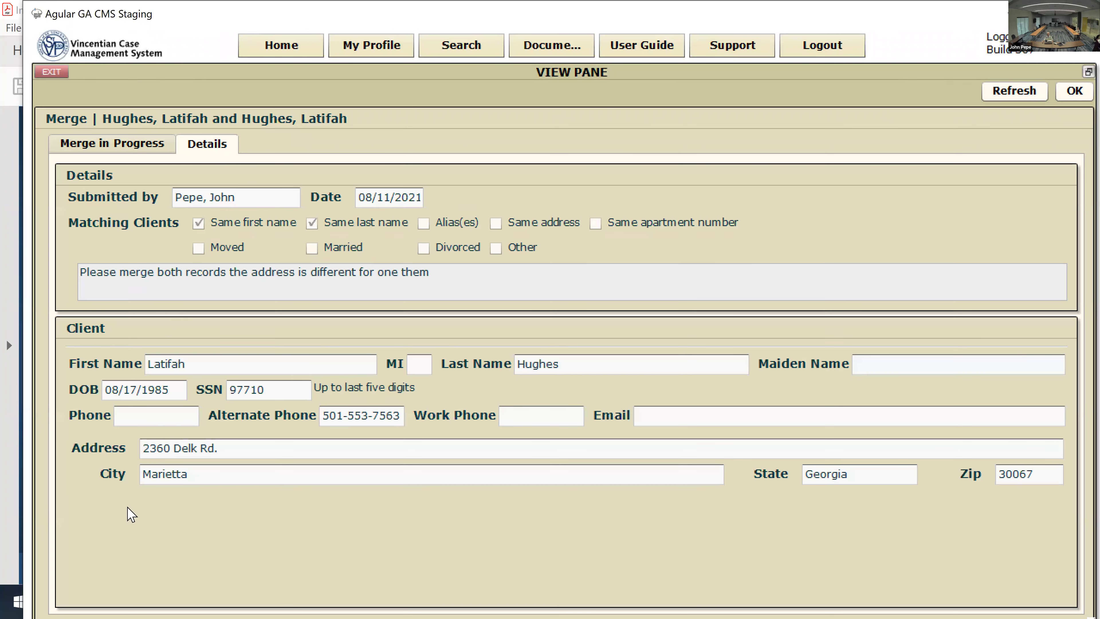
click(147, 153)
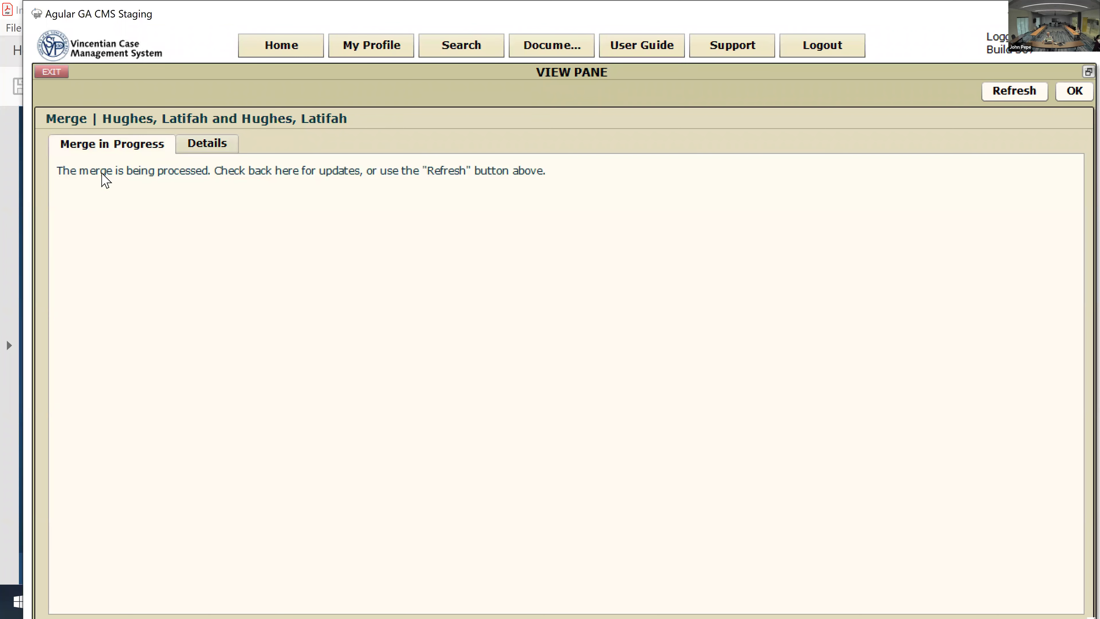
click(988, 98)
click(1006, 97)
click(1021, 92)
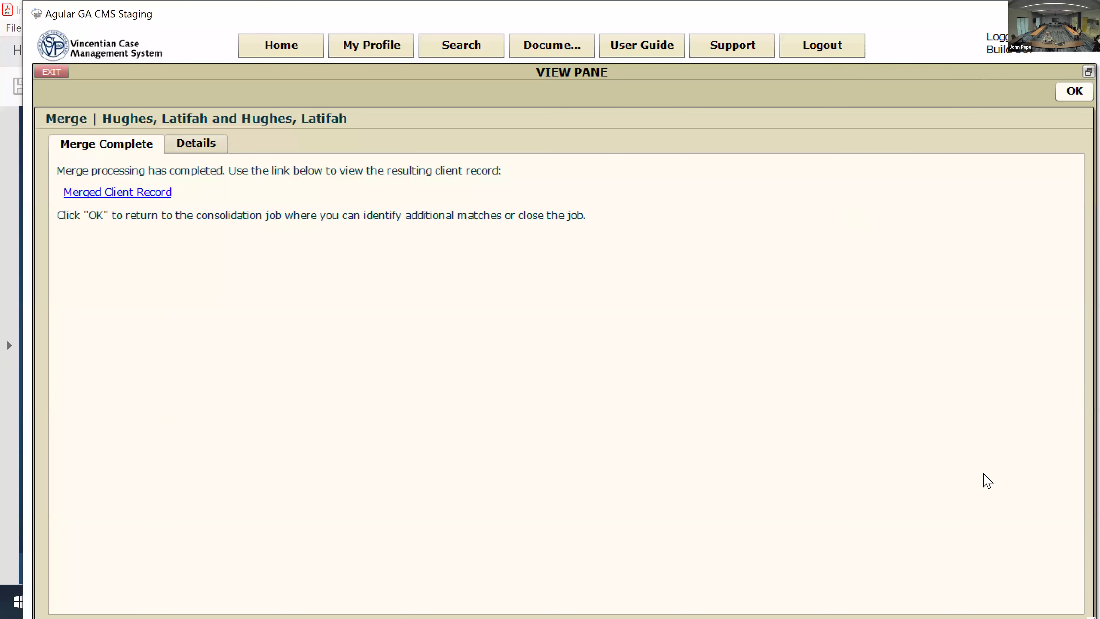